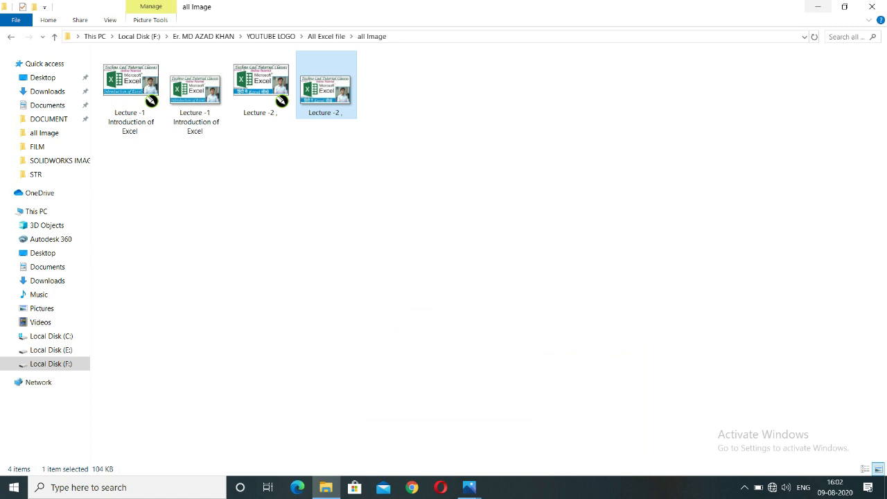
Step: Open Excel 2013, dismiss the activation notice and create a blank workbook
{"action": "left_click", "coordinate": [817, 6]}
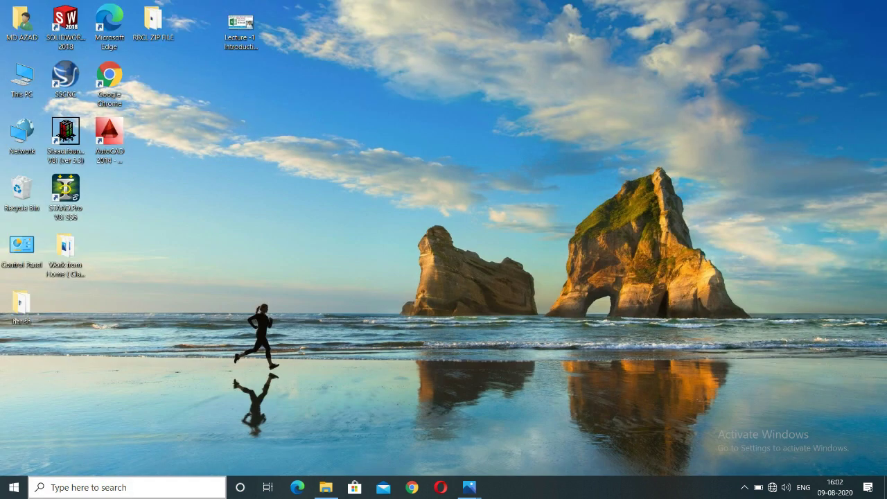
{"action": "left_click", "coordinate": [124, 487]}
{"action": "type", "text": "EX"}
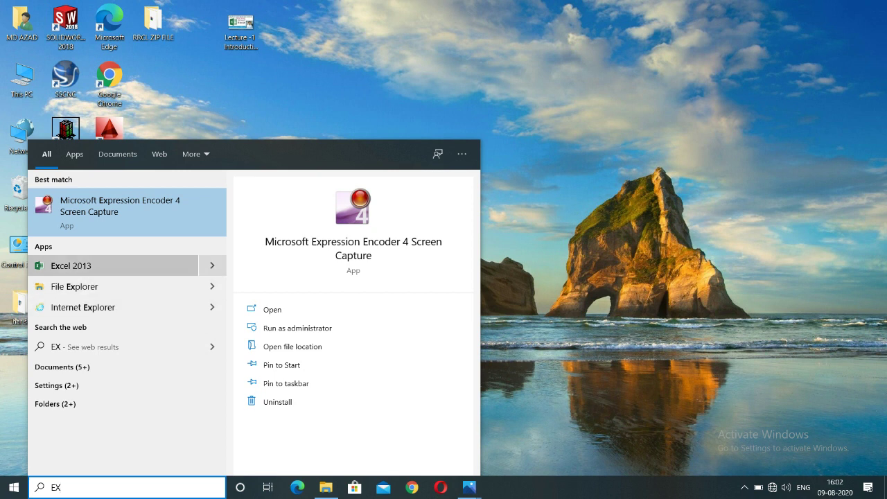
{"action": "left_click", "coordinate": [71, 265]}
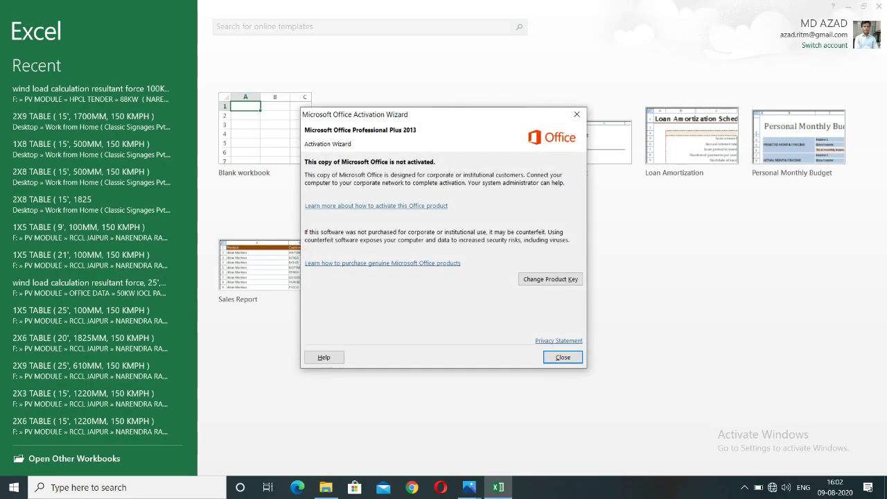
{"action": "left_click", "coordinate": [577, 114]}
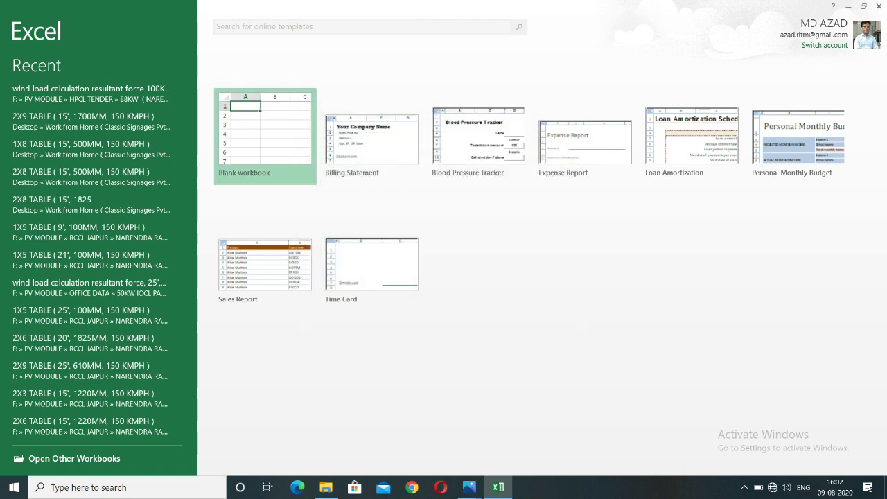
{"action": "double_click", "coordinate": [256, 142]}
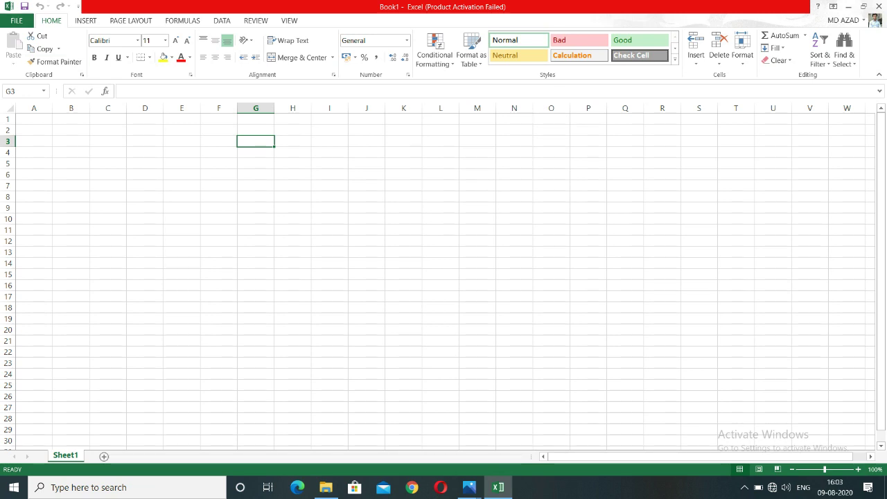
Step: Examine the command groups available for Insert, Page Layout, Formulas, Data, Review and View, returning to the Home commands
{"action": "key", "text": "ctrl+o"}
{"action": "key", "text": "Escape"}
{"action": "left_click", "coordinate": [86, 20]}
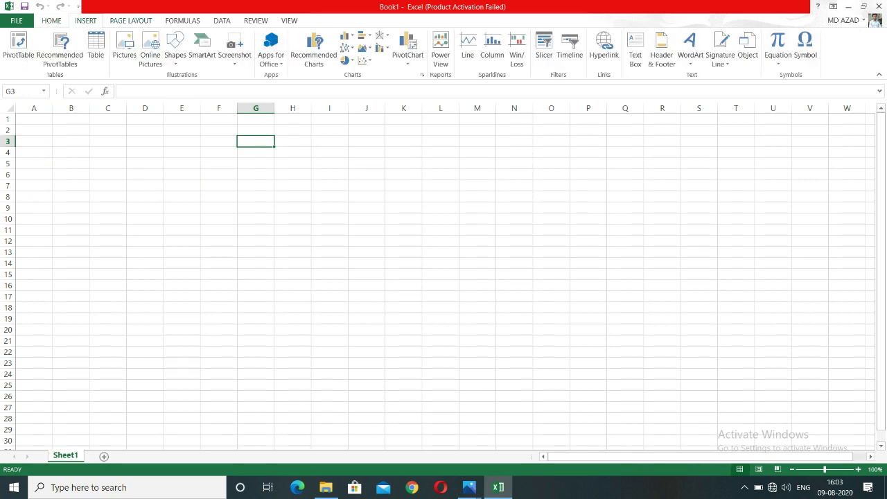
{"action": "left_click", "coordinate": [130, 21]}
{"action": "left_click", "coordinate": [182, 21]}
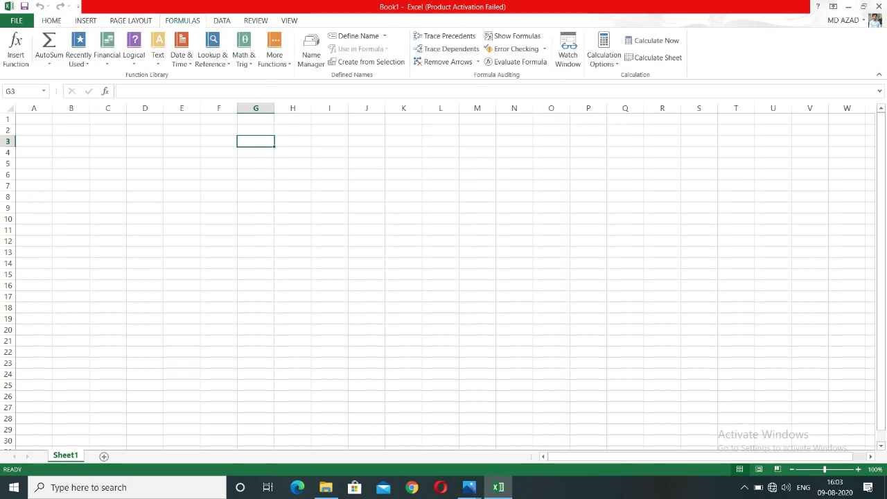
{"action": "left_click", "coordinate": [221, 20]}
{"action": "left_click", "coordinate": [256, 21]}
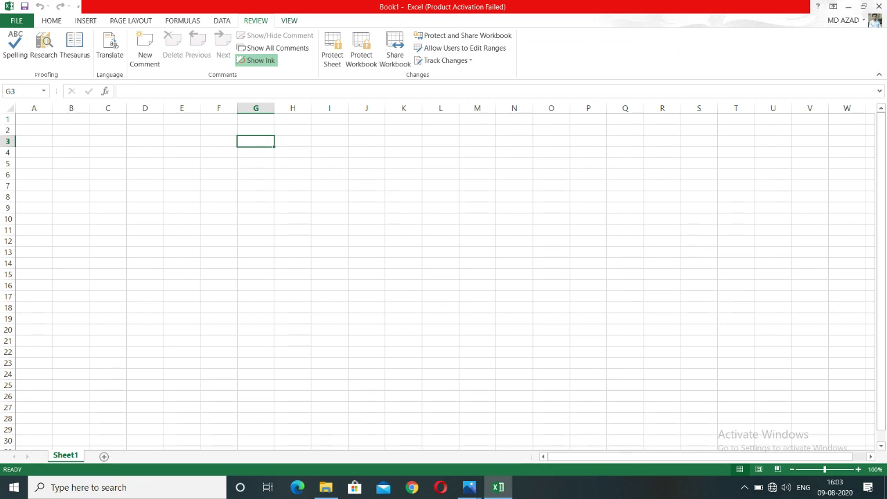
{"action": "left_click", "coordinate": [289, 21]}
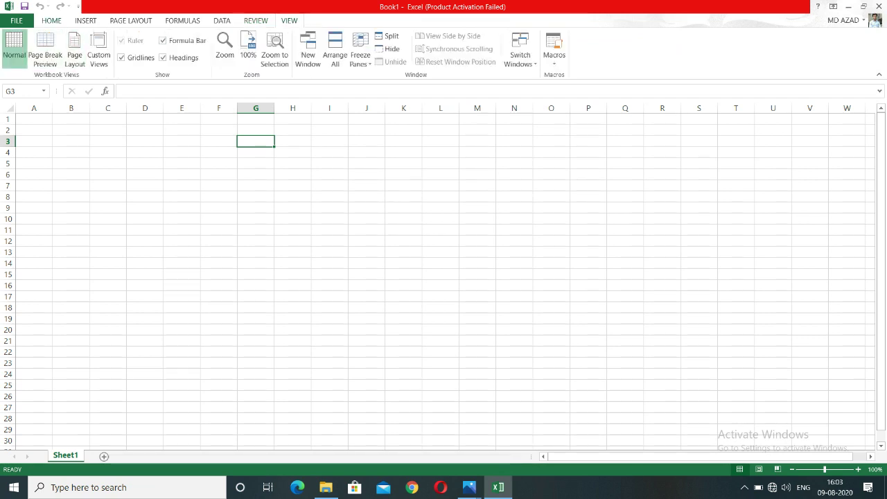
{"action": "left_click", "coordinate": [51, 21]}
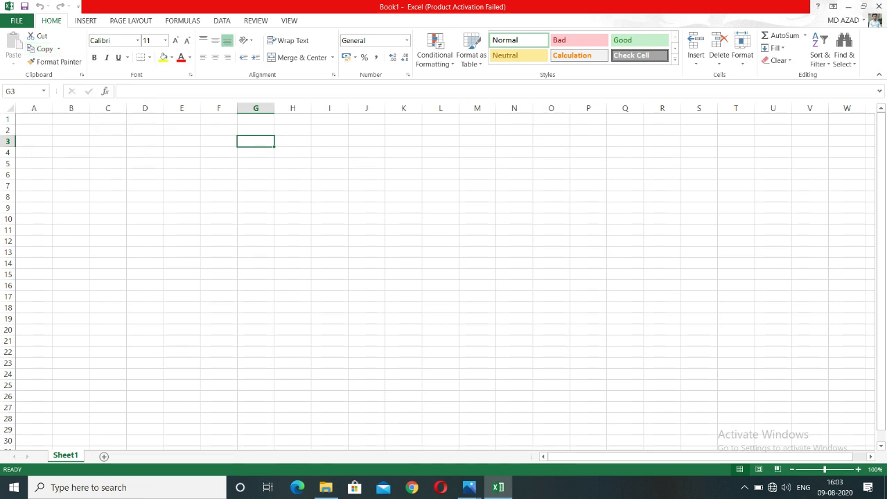
Step: Merge and center the cell range D4:F6
{"action": "left_click_drag", "start_coordinate": [144, 151], "coordinate": [218, 186]}
{"action": "left_click", "coordinate": [218, 186]}
{"action": "left_click_drag", "start_coordinate": [144, 152], "coordinate": [218, 175]}
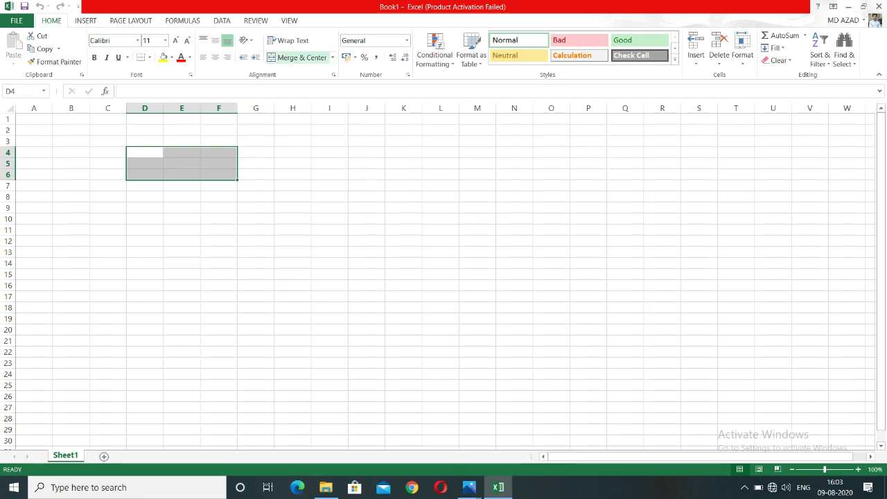
{"action": "left_click", "coordinate": [298, 57]}
{"action": "left_click", "coordinate": [218, 241]}
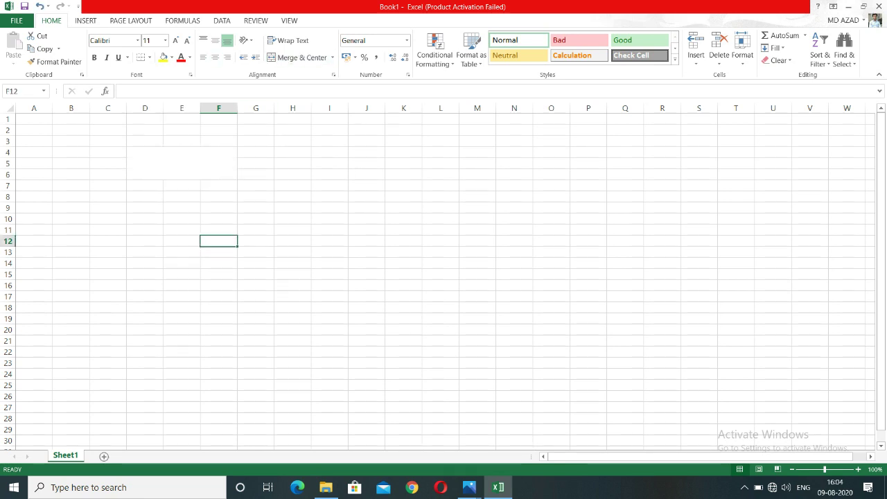
{"action": "left_click", "coordinate": [190, 164]}
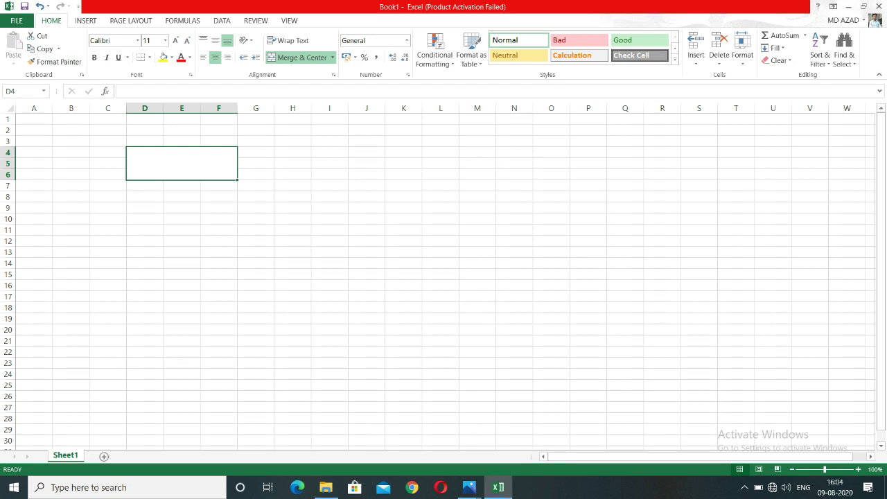
Step: Copy the merged cell's format with Format Painter to the blocks starting at K8 and G14
{"action": "left_click", "coordinate": [55, 62]}
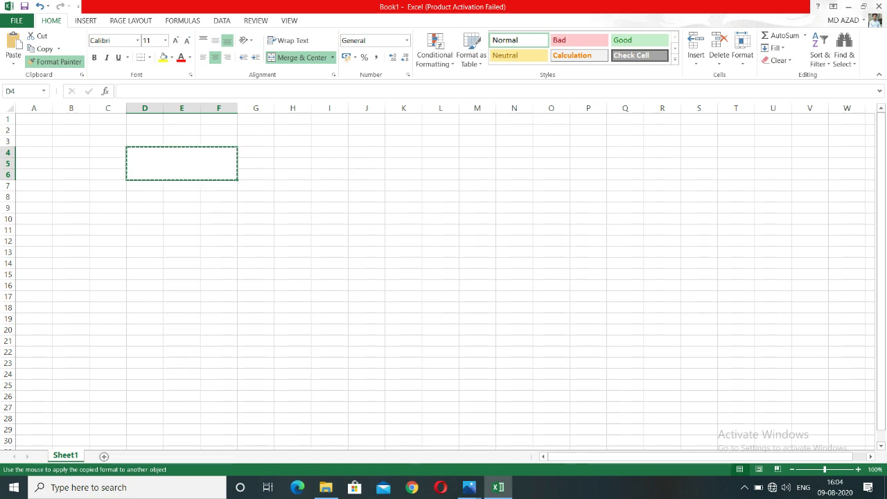
{"action": "left_click", "coordinate": [404, 197]}
{"action": "left_click", "coordinate": [182, 164]}
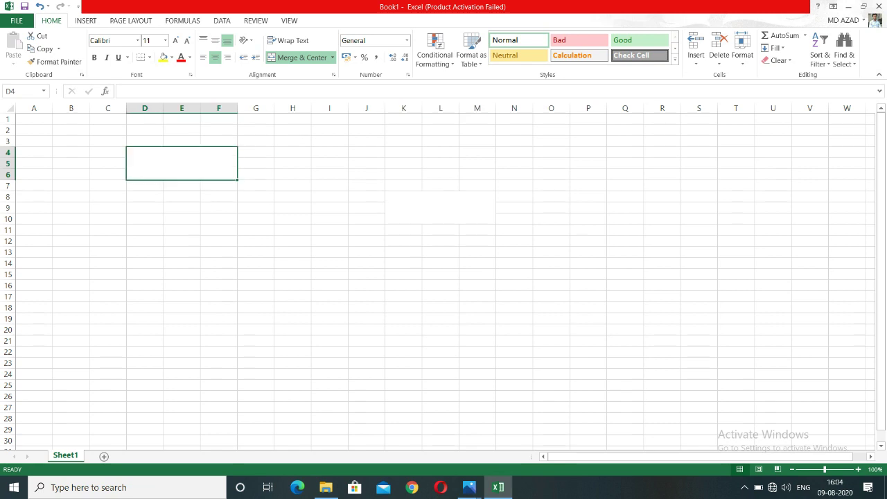
{"action": "left_click", "coordinate": [440, 208]}
{"action": "left_click", "coordinate": [182, 164]}
{"action": "left_click", "coordinate": [440, 208]}
{"action": "left_click", "coordinate": [54, 62]}
{"action": "left_click", "coordinate": [255, 263]}
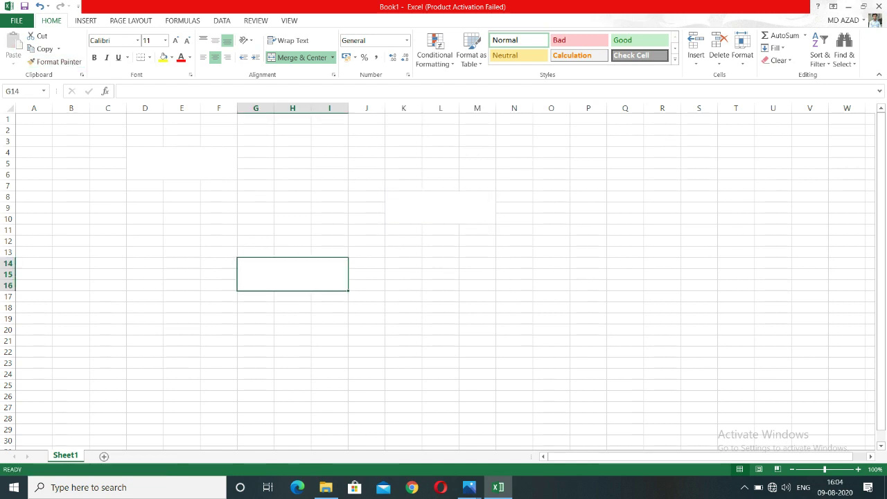
Step: Copy the plain format of cell D12 to cell N16 with Format Painter
{"action": "left_click", "coordinate": [145, 241]}
{"action": "left_click", "coordinate": [55, 62]}
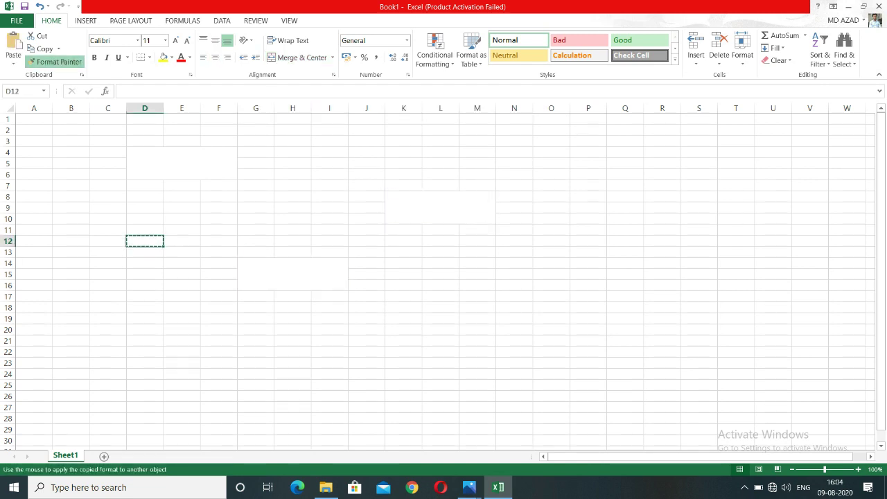
{"action": "left_click", "coordinate": [514, 285]}
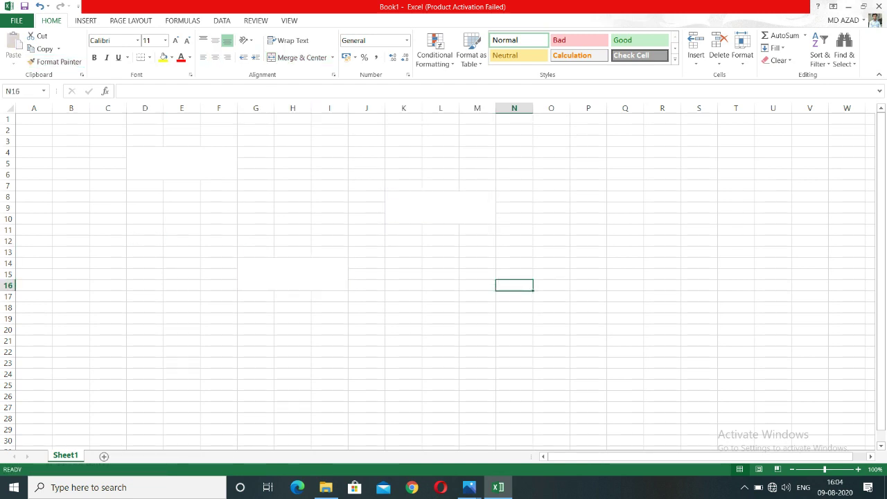
{"action": "left_click", "coordinate": [440, 318]}
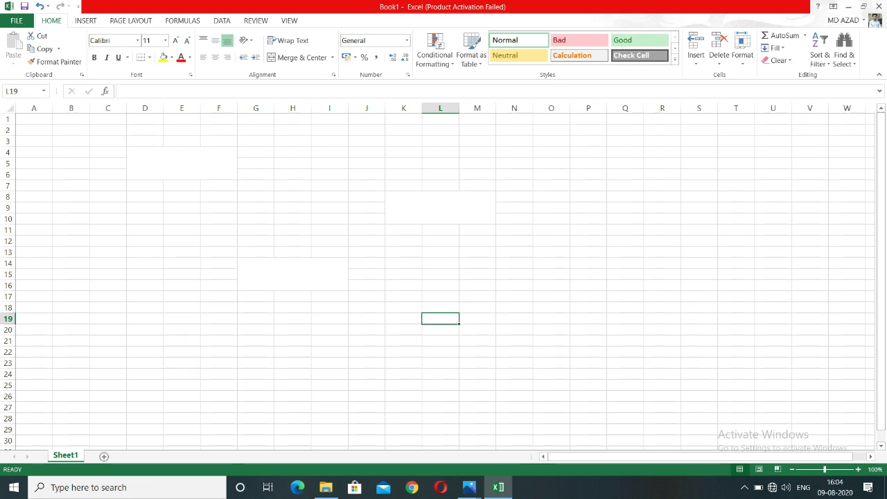
Step: Undo the Format Painter copies and the D4:F6 merge, and cancel the remaining copy selection
{"action": "left_click", "coordinate": [218, 240]}
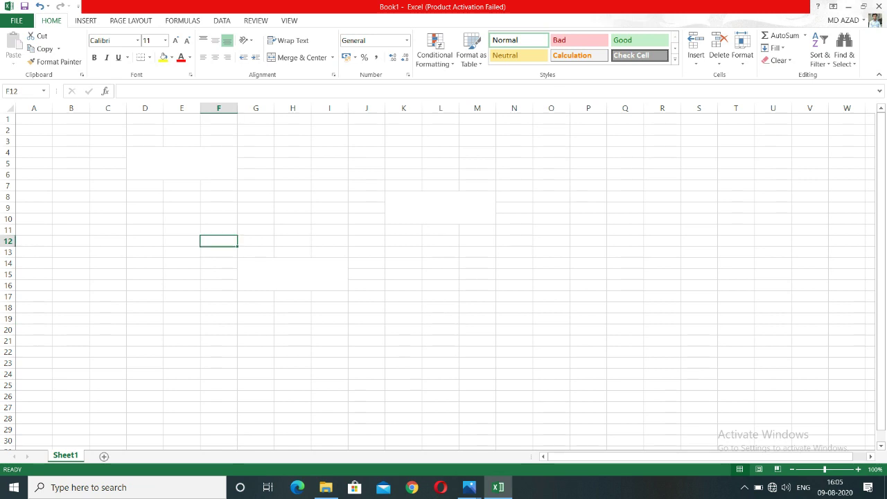
{"action": "key", "text": "ctrl+z"}
{"action": "key", "text": "ctrl+z"}
{"action": "key", "text": "ctrl+z"}
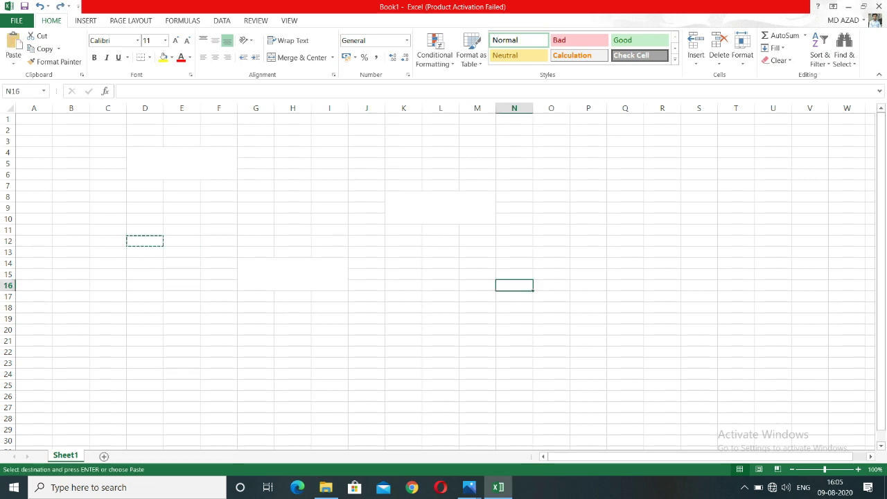
{"action": "key", "text": "ctrl+z"}
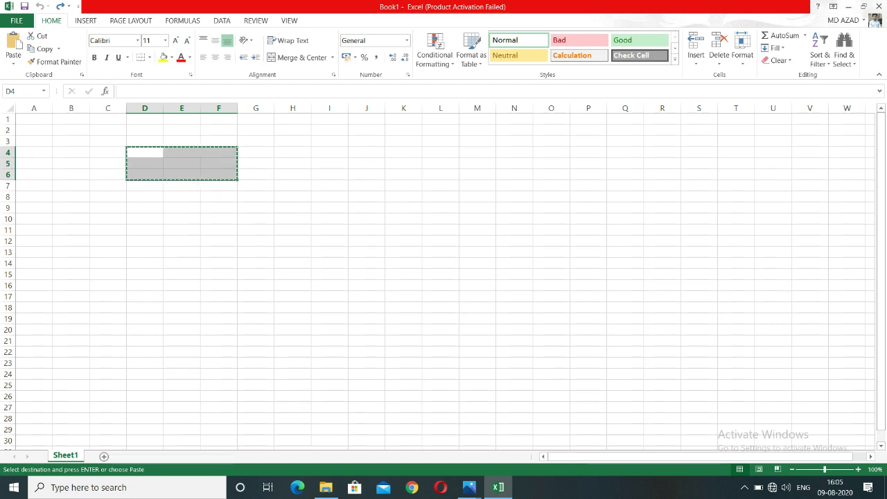
{"action": "left_click", "coordinate": [34, 163]}
{"action": "left_click", "coordinate": [145, 230]}
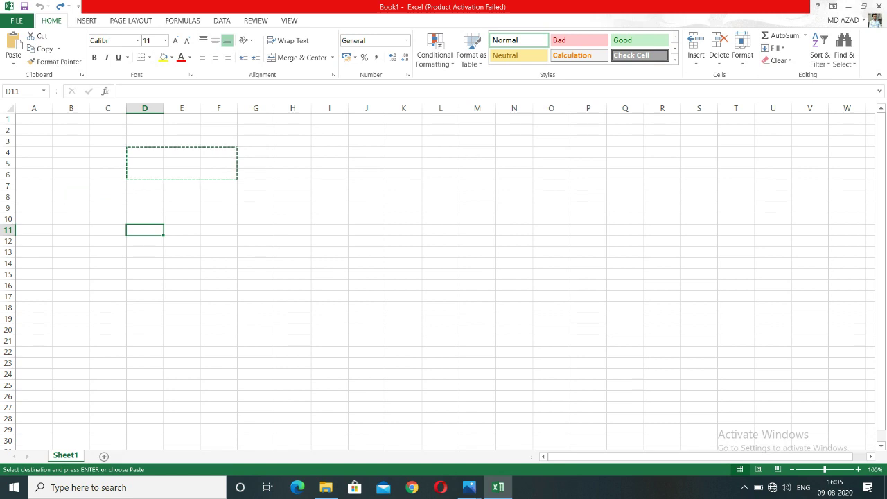
{"action": "key", "text": "Escape"}
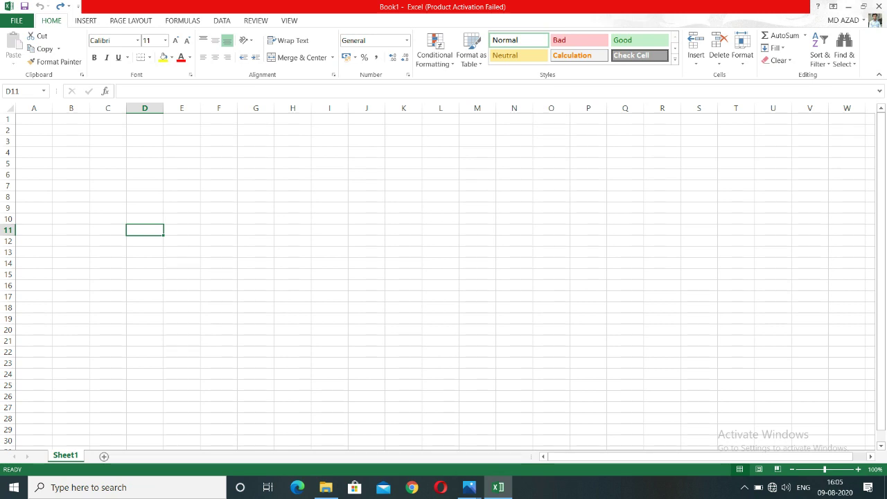
Step: Set the font of cell C7 to Arial Black
{"action": "left_click", "coordinate": [107, 185]}
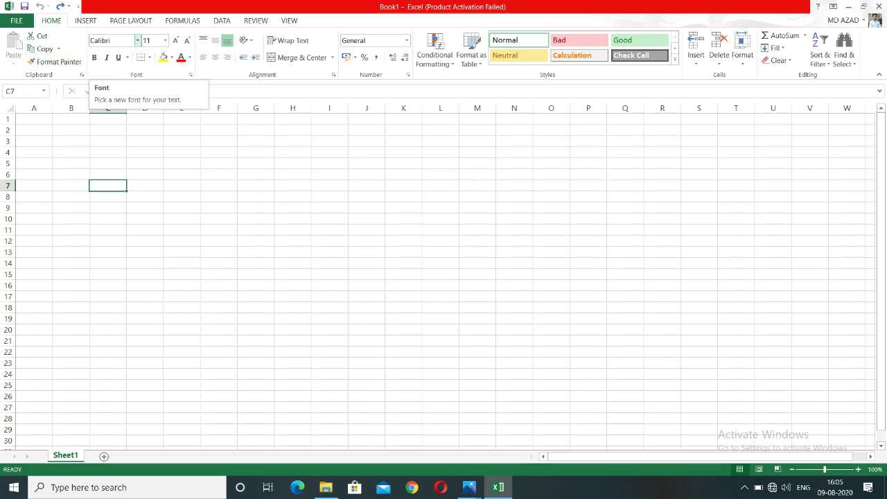
{"action": "left_click", "coordinate": [114, 40]}
{"action": "left_click", "coordinate": [138, 41]}
{"action": "left_click", "coordinate": [137, 40]}
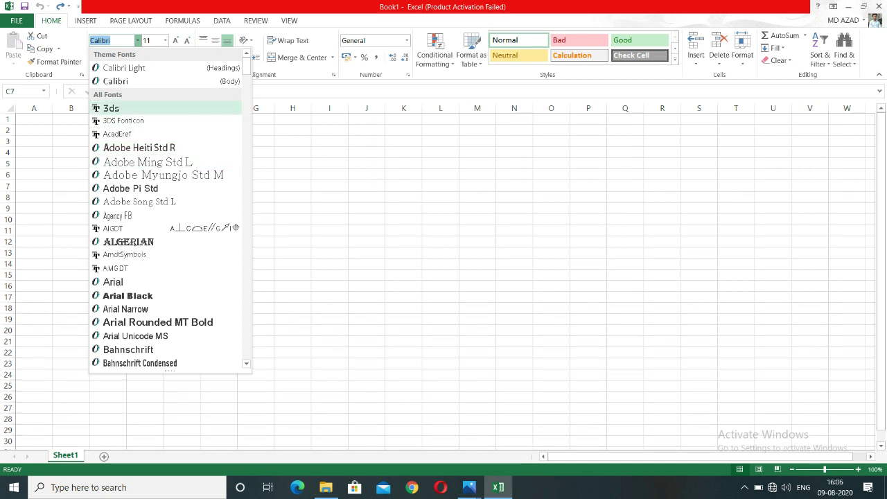
{"action": "left_click", "coordinate": [128, 296]}
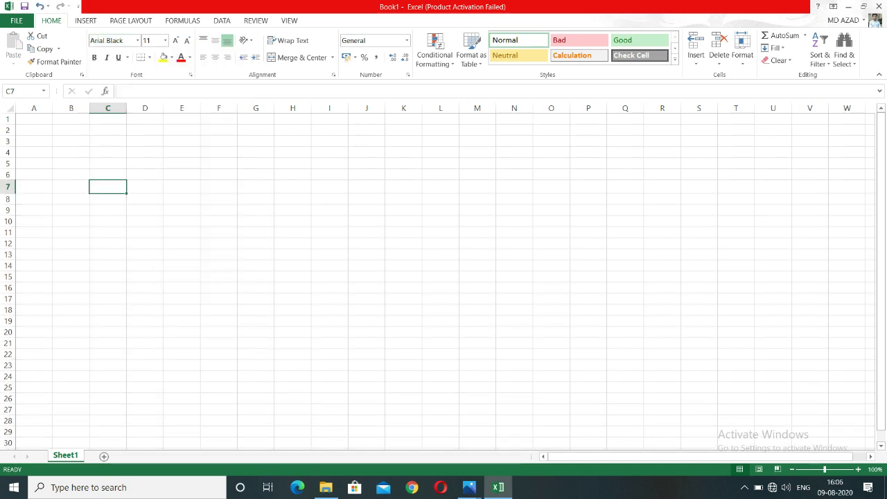
Step: Enter the text CFGCCT in cell F10
{"action": "left_click", "coordinate": [219, 221]}
{"action": "type", "text": "CFGCCT"}
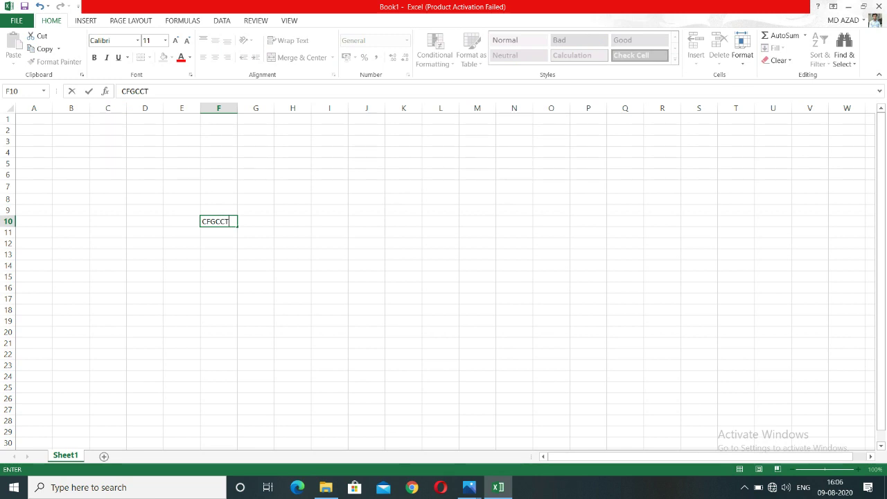
{"action": "left_click", "coordinate": [293, 276]}
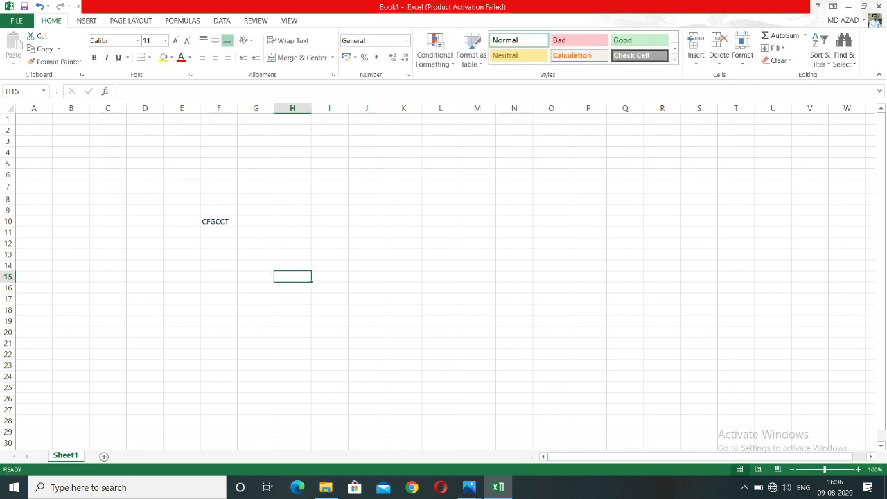
Step: Change the font of the text in cell F10 to Algerian
{"action": "left_click", "coordinate": [219, 221]}
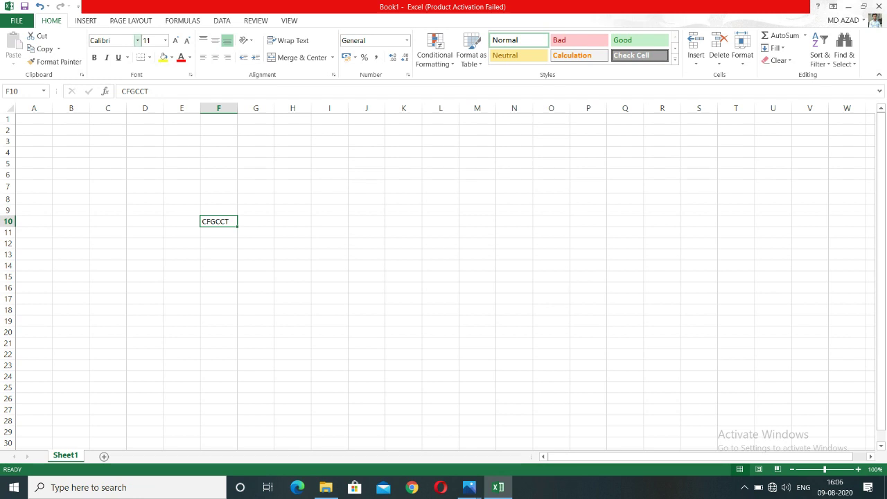
{"action": "left_click", "coordinate": [137, 41]}
{"action": "left_click", "coordinate": [128, 242]}
{"action": "left_click", "coordinate": [219, 243]}
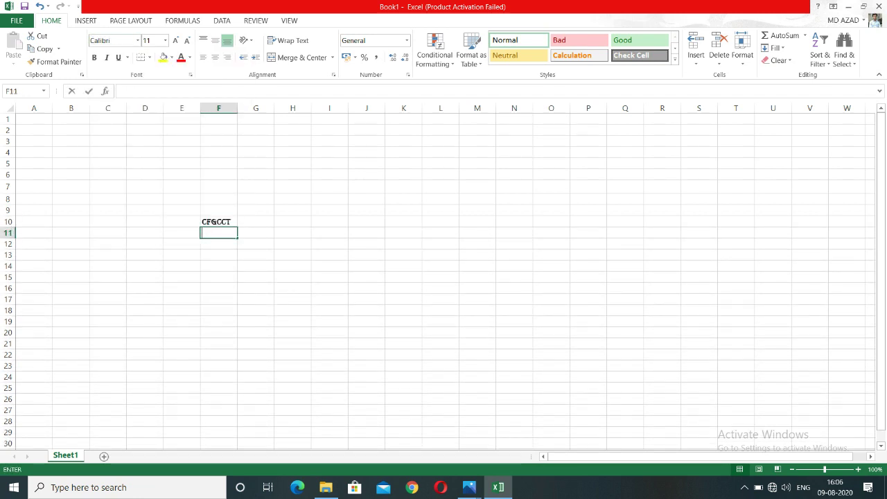
{"action": "left_click", "coordinate": [403, 221]}
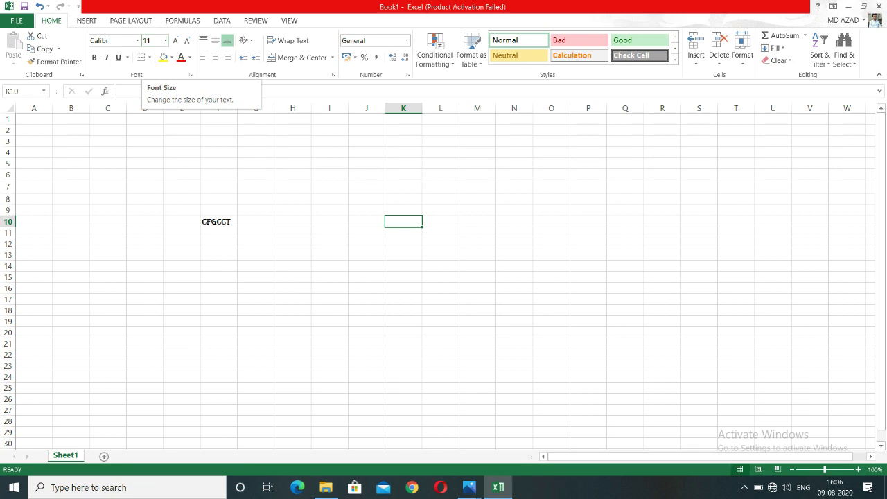
{"action": "left_click", "coordinate": [219, 222]}
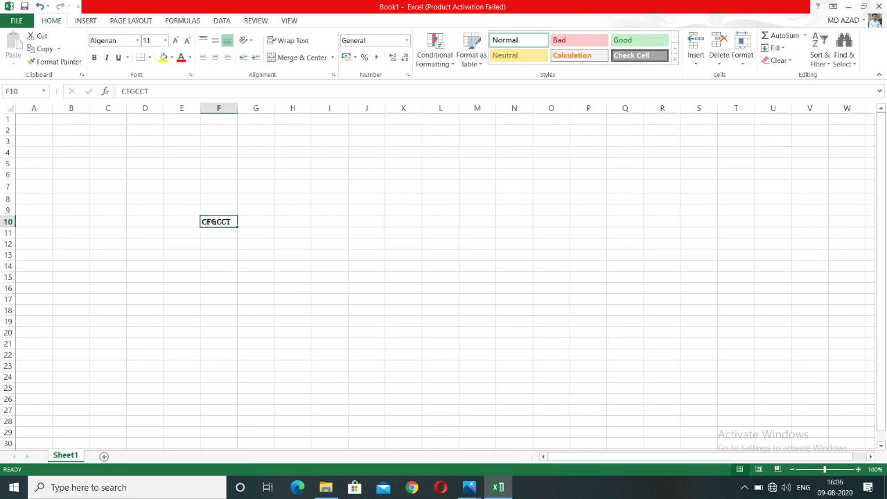
{"action": "left_click", "coordinate": [256, 265]}
{"action": "double_click", "coordinate": [221, 222]}
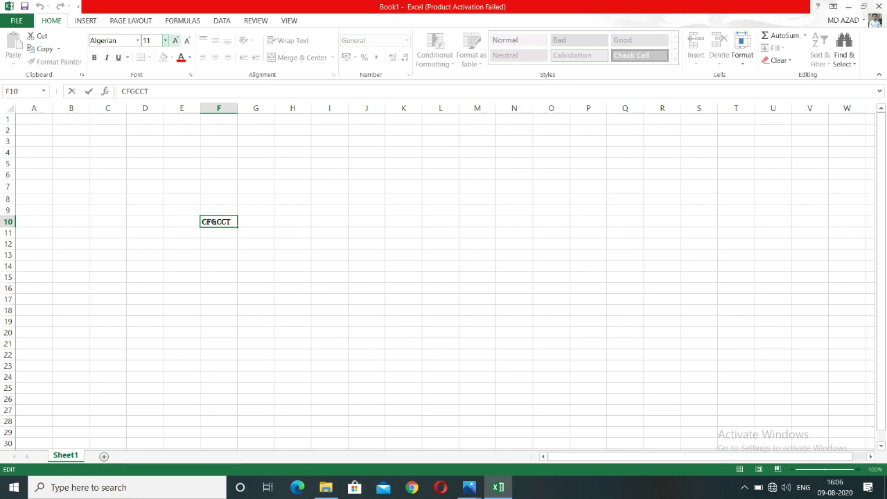
{"action": "left_click", "coordinate": [150, 40]}
{"action": "type", "text": "15"}
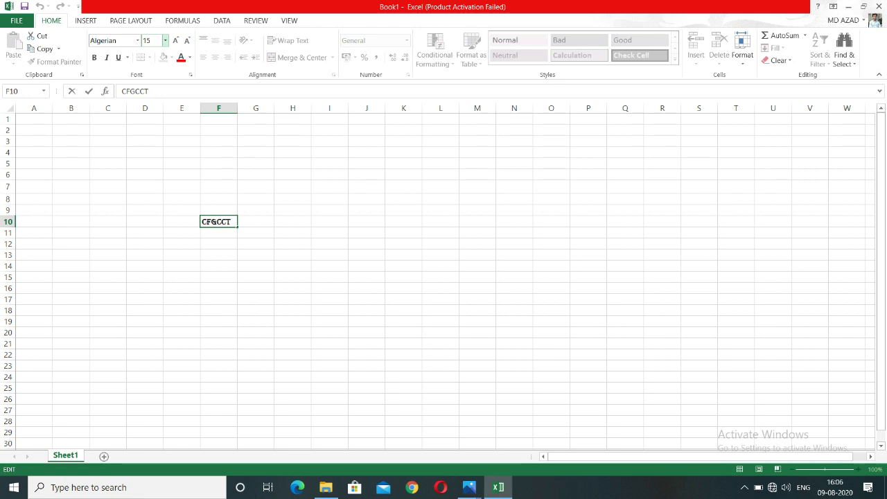
{"action": "key", "text": "Escape"}
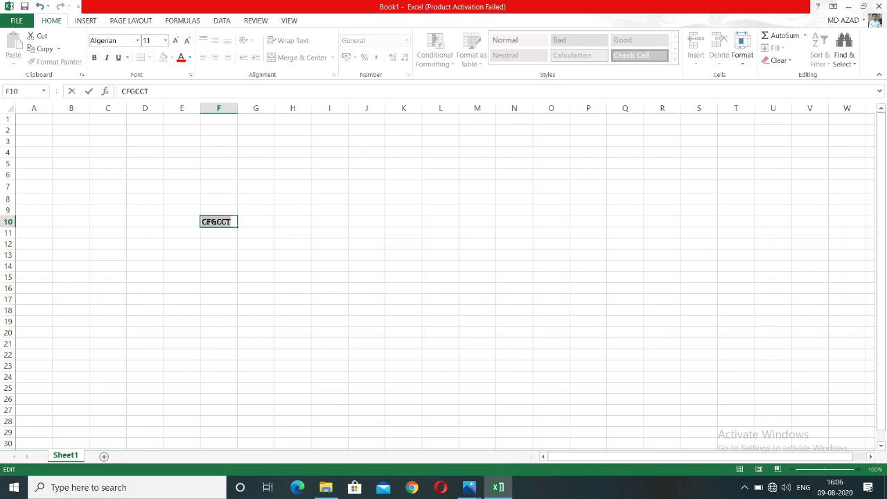
{"action": "left_click", "coordinate": [329, 244]}
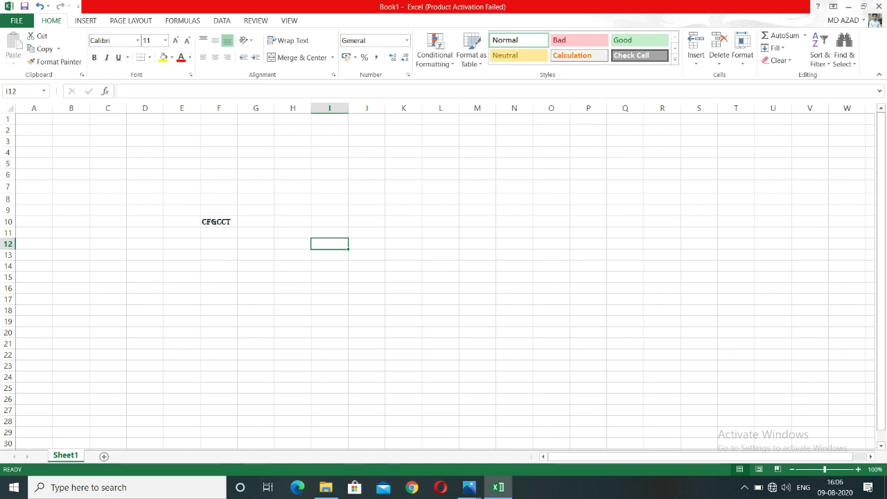
Step: Try a font size of 28 on the text in cell F10 and undo it
{"action": "left_click", "coordinate": [219, 222]}
{"action": "left_click", "coordinate": [166, 41]}
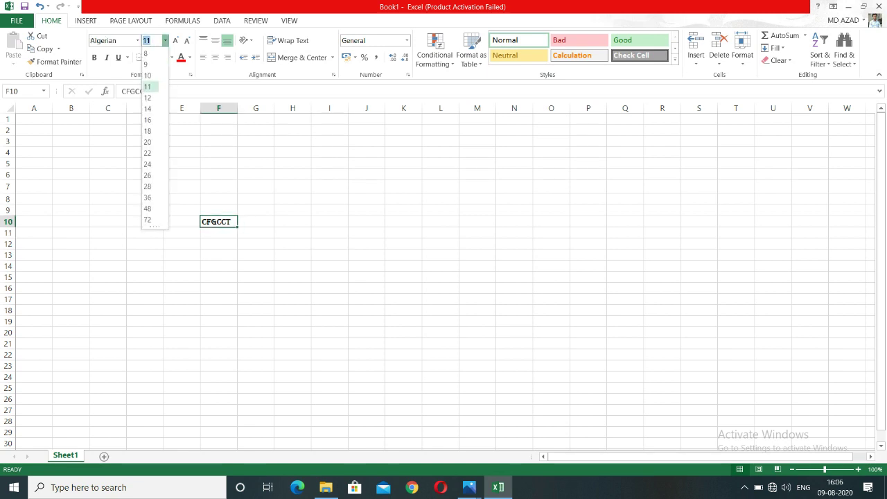
{"action": "left_click", "coordinate": [148, 187]}
{"action": "left_click", "coordinate": [292, 230]}
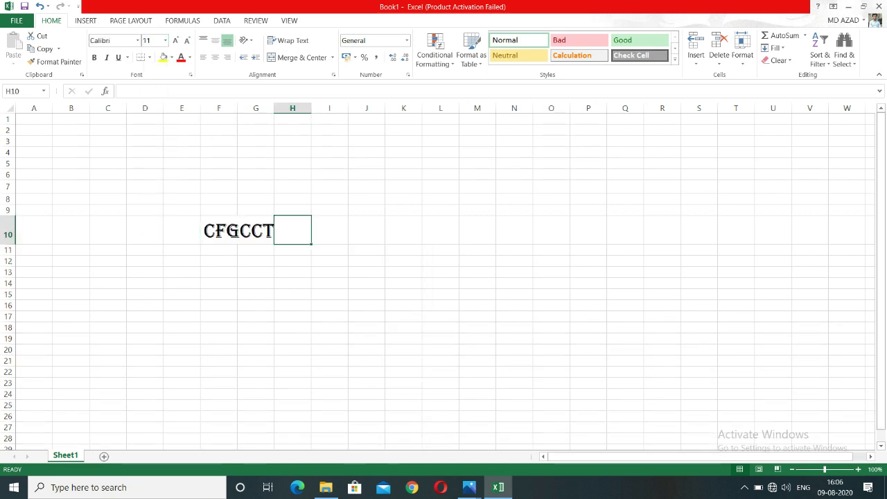
{"action": "key", "text": "ctrl+z"}
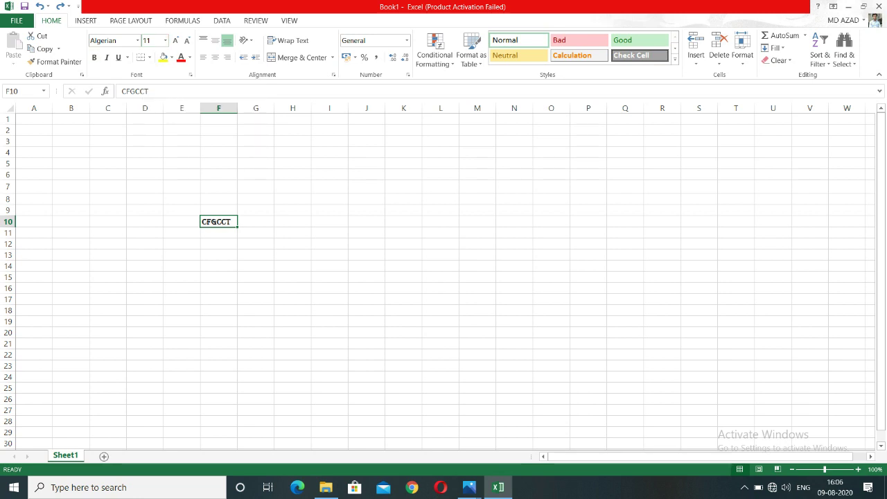
Step: Change the font of cell F10 to 3DS Fonticon and make its text bold and italic
{"action": "left_click", "coordinate": [138, 40]}
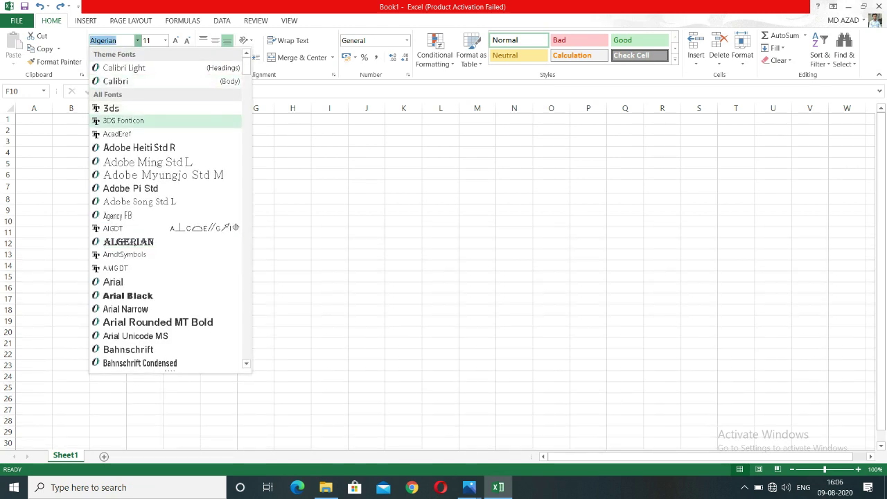
{"action": "left_click", "coordinate": [123, 120]}
{"action": "left_click", "coordinate": [95, 58]}
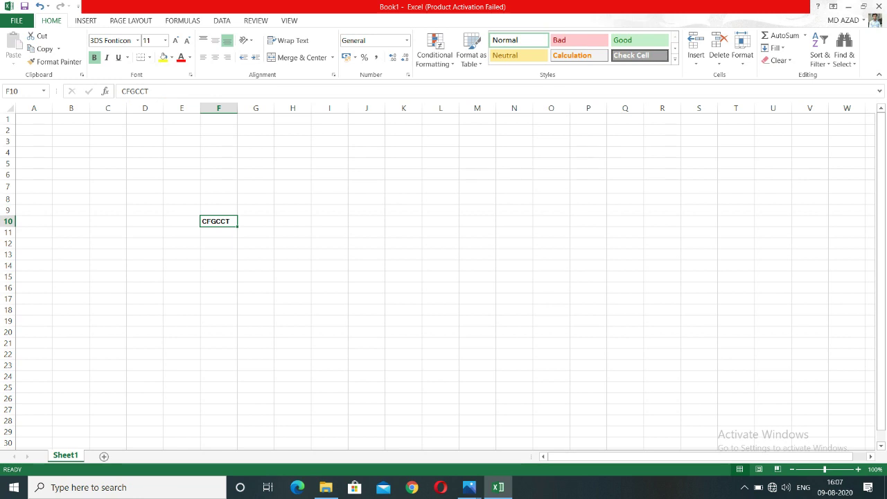
{"action": "key", "text": "ctrl+i"}
Step: Apply italic and underline formatting to the range E8:G12 around the CFGCCT text
{"action": "left_click_drag", "start_coordinate": [181, 199], "coordinate": [256, 243]}
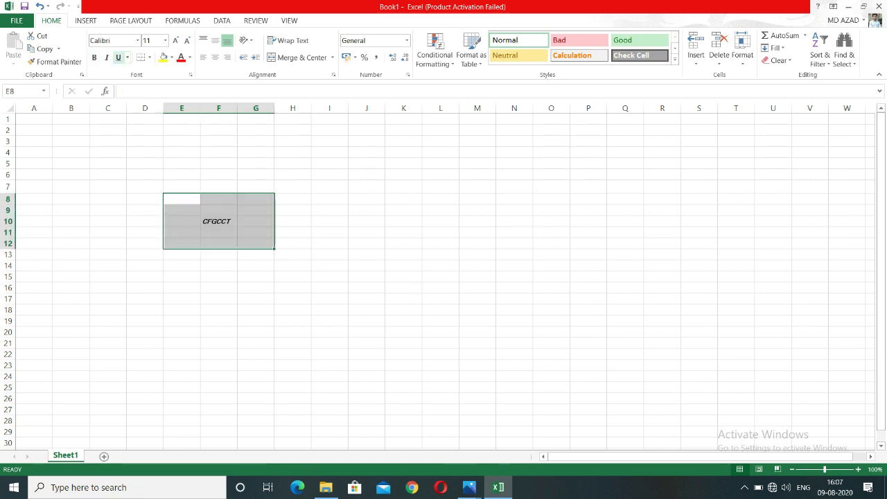
{"action": "key", "text": "ctrl+i"}
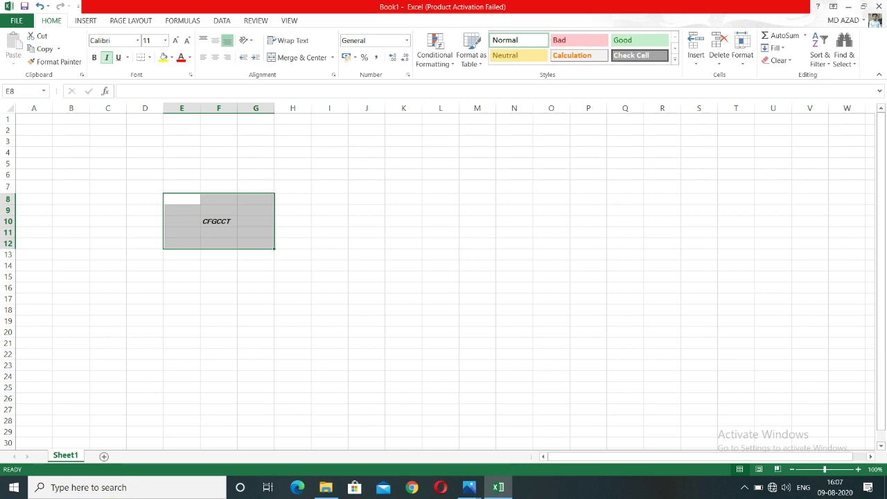
{"action": "left_click", "coordinate": [94, 58]}
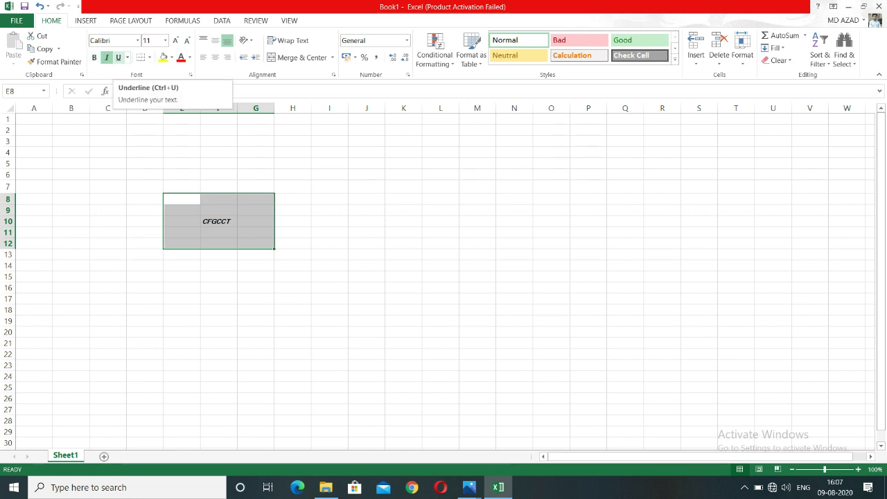
{"action": "left_click", "coordinate": [118, 58]}
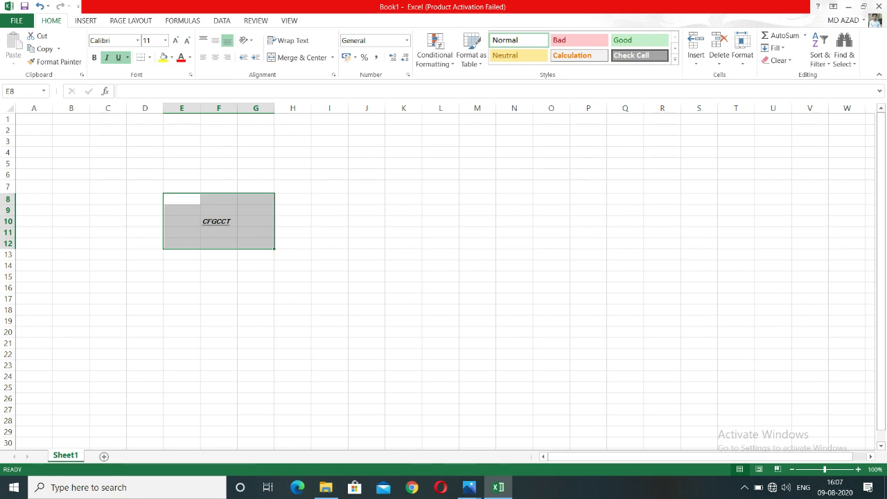
{"action": "left_click", "coordinate": [329, 276]}
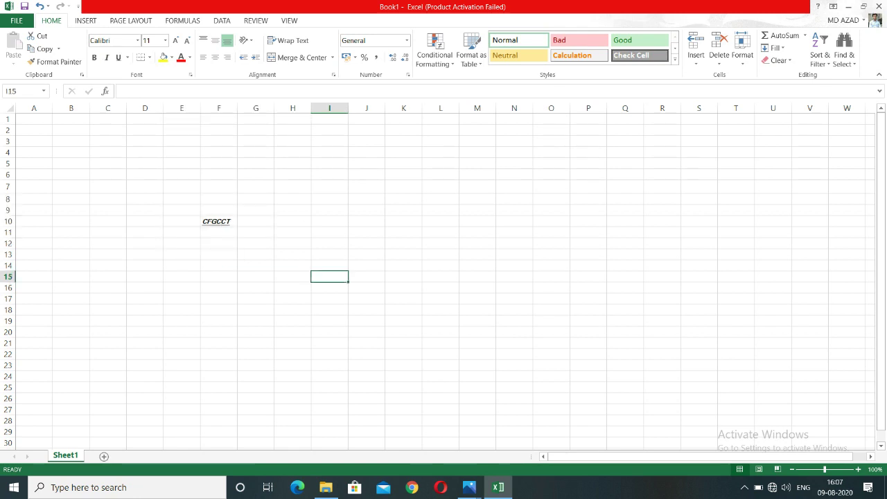
Step: Add a bottom border to the range H6:N19
{"action": "left_click_drag", "start_coordinate": [293, 174], "coordinate": [515, 321]}
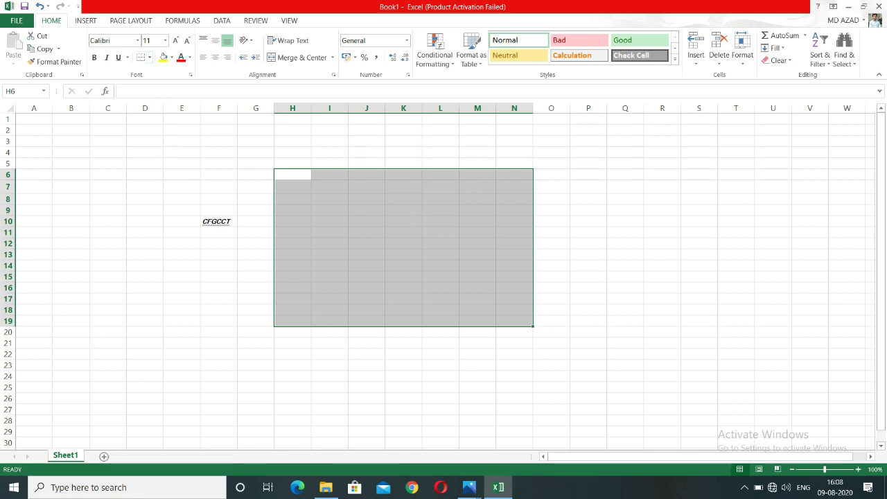
{"action": "left_click", "coordinate": [149, 58]}
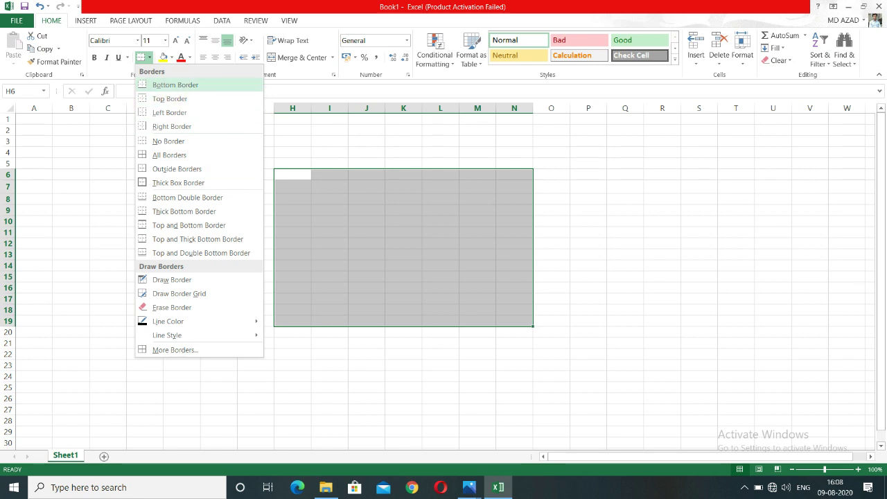
{"action": "left_click", "coordinate": [175, 84]}
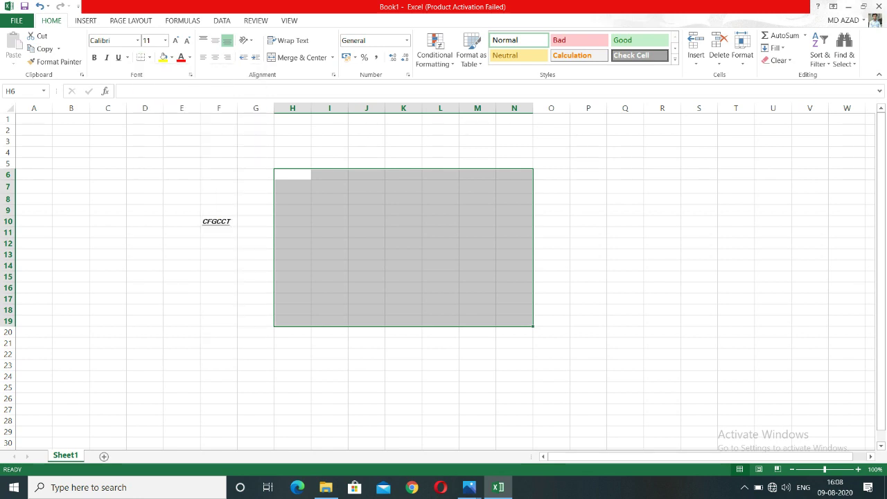
{"action": "left_click", "coordinate": [403, 354]}
Step: Add a top border to the range H10:L15
{"action": "left_click_drag", "start_coordinate": [292, 221], "coordinate": [440, 277]}
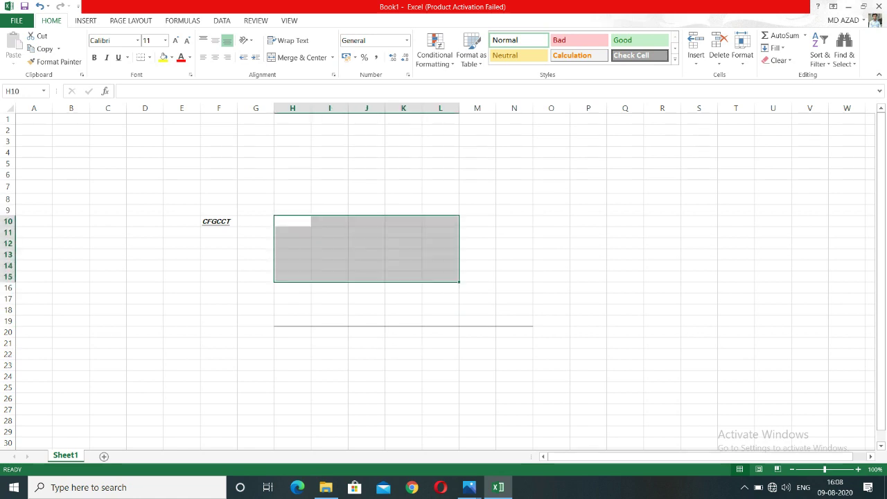
{"action": "left_click", "coordinate": [149, 57]}
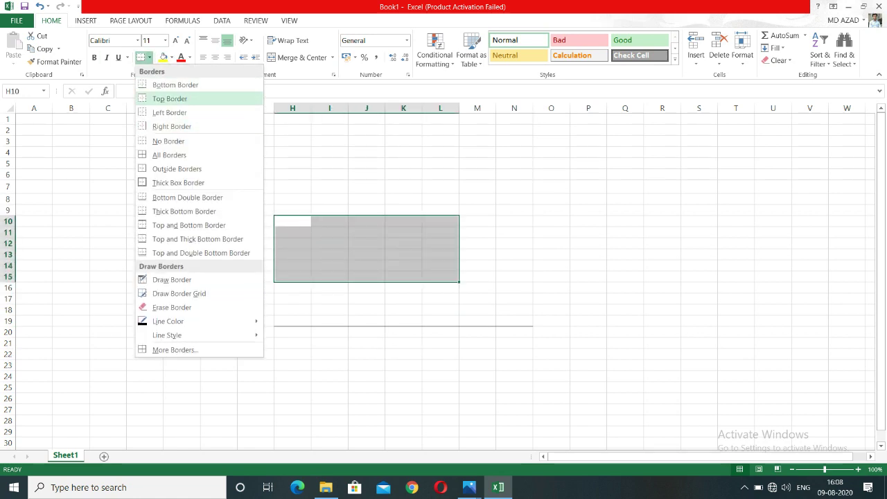
{"action": "left_click", "coordinate": [170, 99]}
{"action": "left_click", "coordinate": [551, 265]}
Step: Add top and left borders to the range J12:K15
{"action": "left_click_drag", "start_coordinate": [366, 243], "coordinate": [403, 276]}
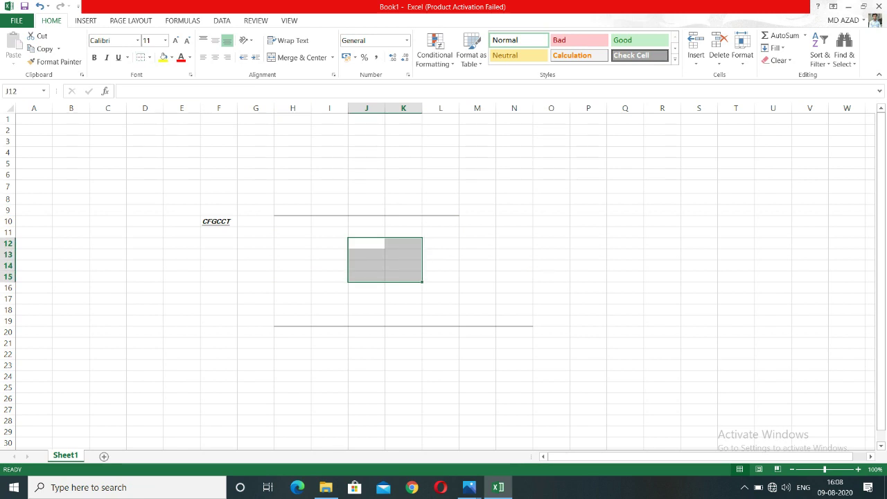
{"action": "left_click", "coordinate": [148, 58]}
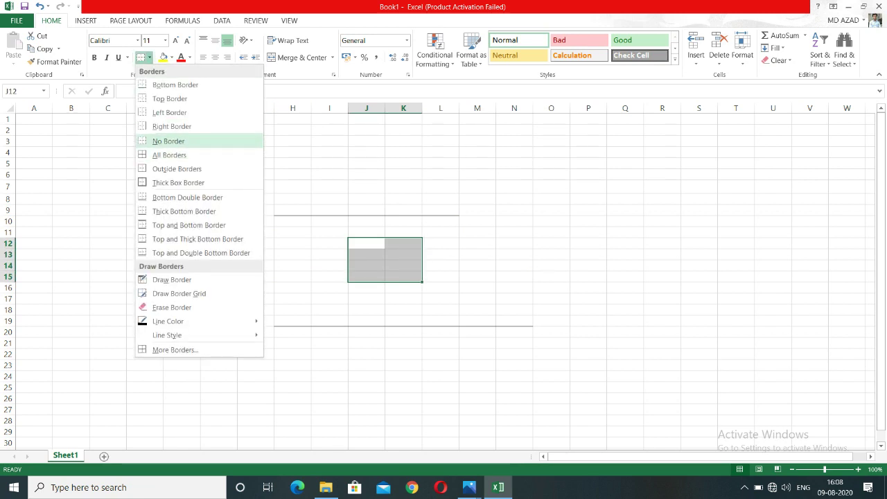
{"action": "left_click", "coordinate": [169, 112]}
{"action": "left_click", "coordinate": [330, 255]}
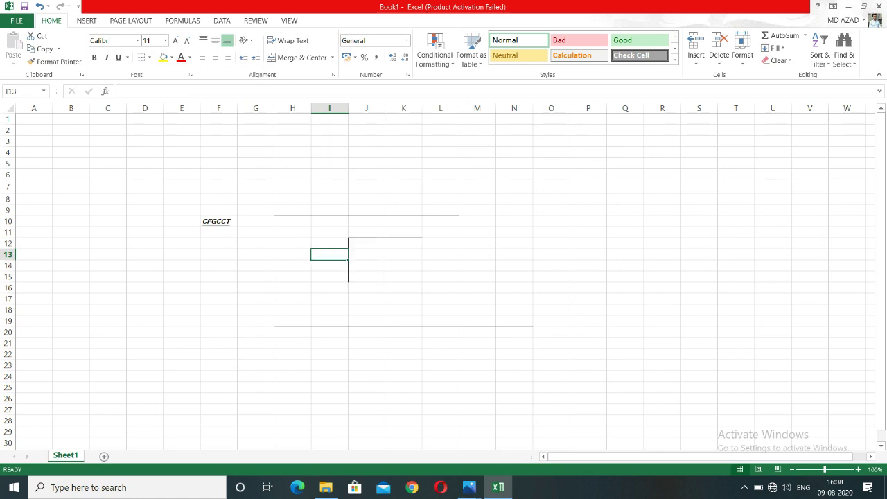
Step: Add a right border to the range G13:H16
{"action": "left_click_drag", "start_coordinate": [255, 254], "coordinate": [292, 287]}
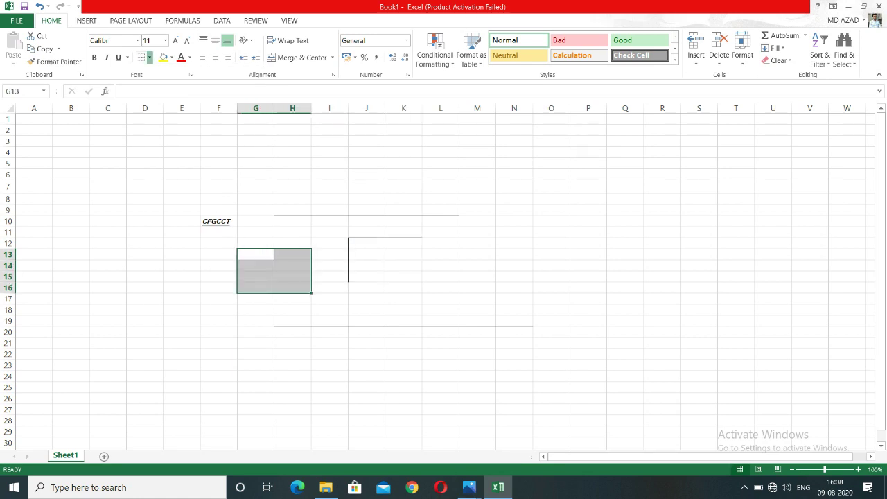
{"action": "left_click", "coordinate": [148, 58]}
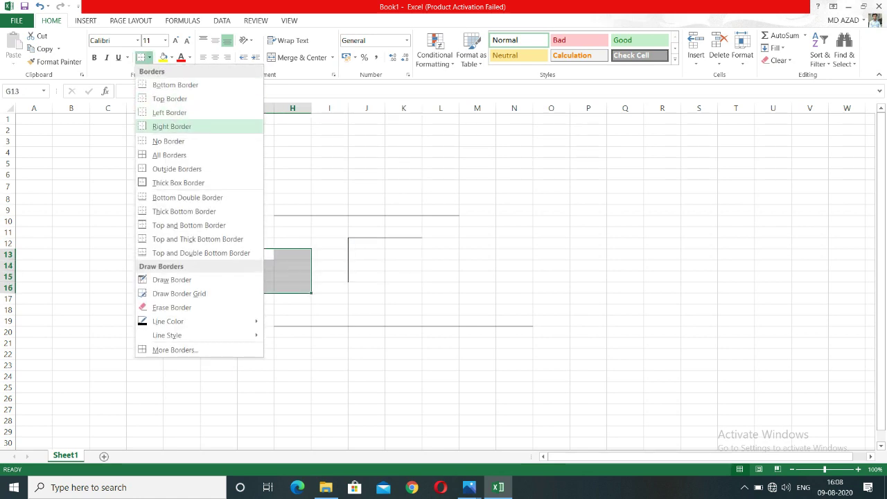
{"action": "left_click", "coordinate": [172, 126]}
{"action": "left_click", "coordinate": [514, 265]}
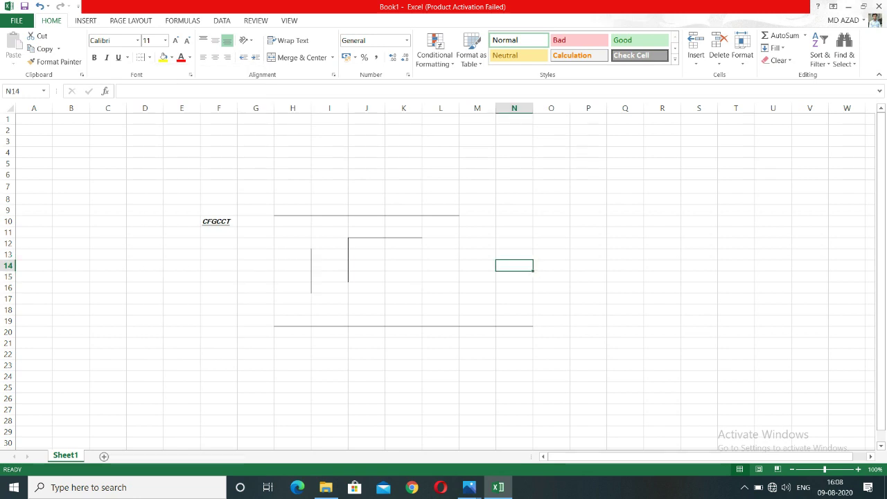
Step: Remove all borders from the range G7:O23 with the No Border option
{"action": "left_click_drag", "start_coordinate": [144, 254], "coordinate": [218, 287]}
{"action": "left_click_drag", "start_coordinate": [256, 187], "coordinate": [551, 365]}
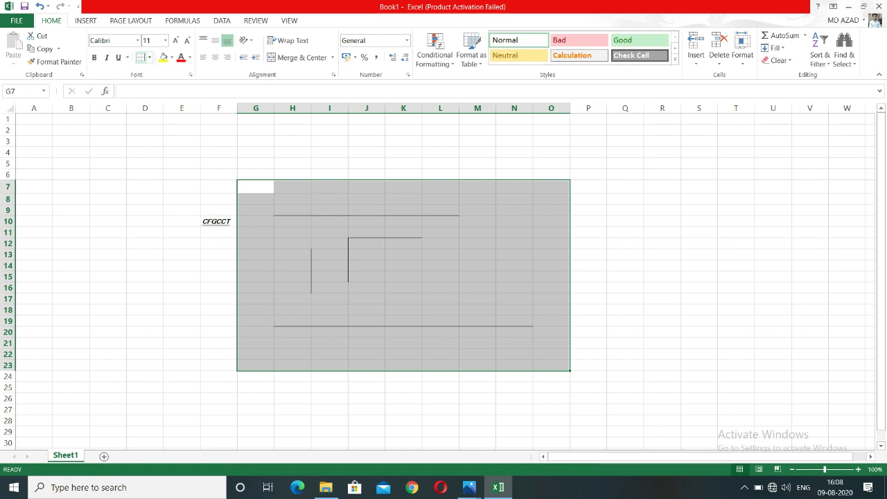
{"action": "left_click", "coordinate": [149, 58]}
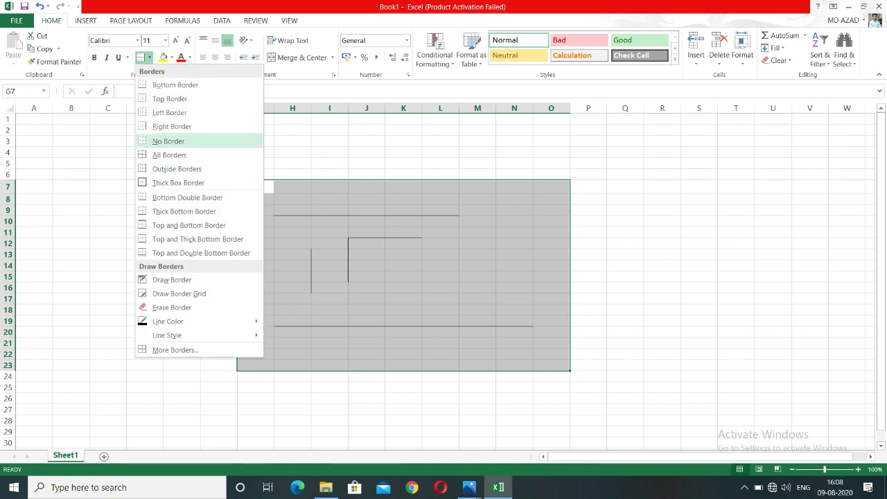
{"action": "left_click", "coordinate": [169, 140]}
{"action": "left_click", "coordinate": [662, 277]}
Step: Apply All Borders to the range G11:K20
{"action": "left_click_drag", "start_coordinate": [256, 233], "coordinate": [403, 331]}
{"action": "left_click", "coordinate": [149, 57]}
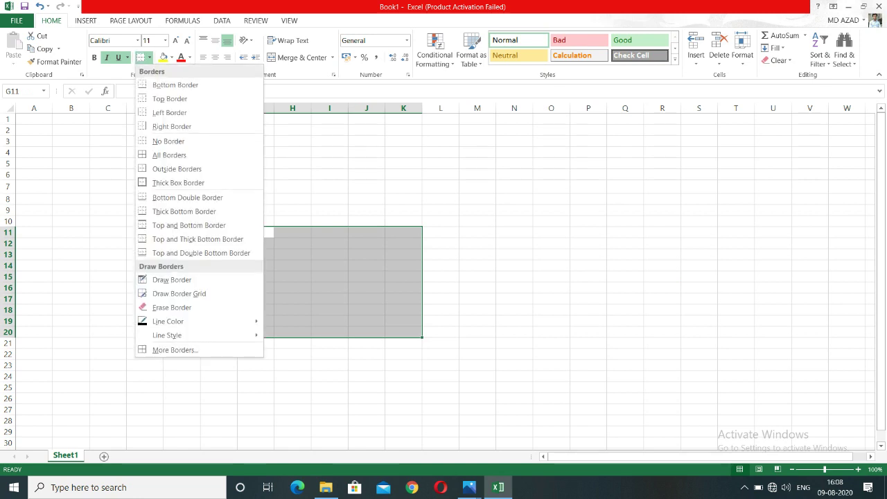
{"action": "left_click", "coordinate": [169, 155]}
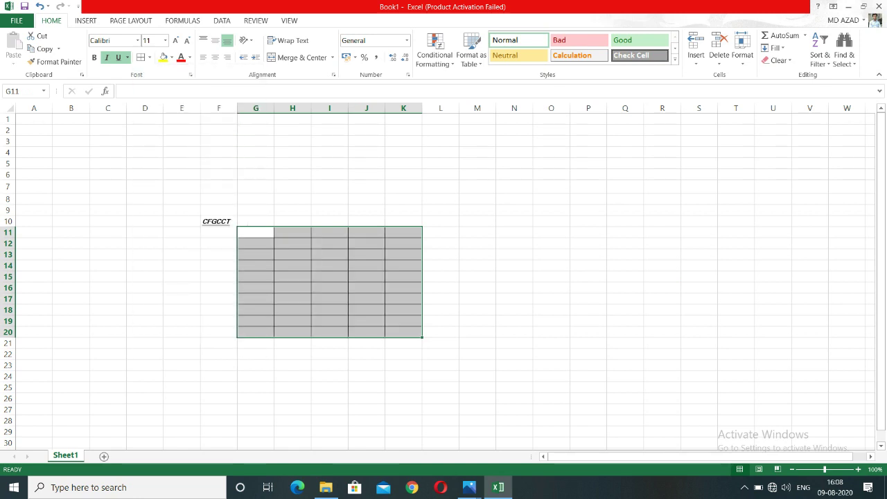
{"action": "left_click", "coordinate": [476, 210]}
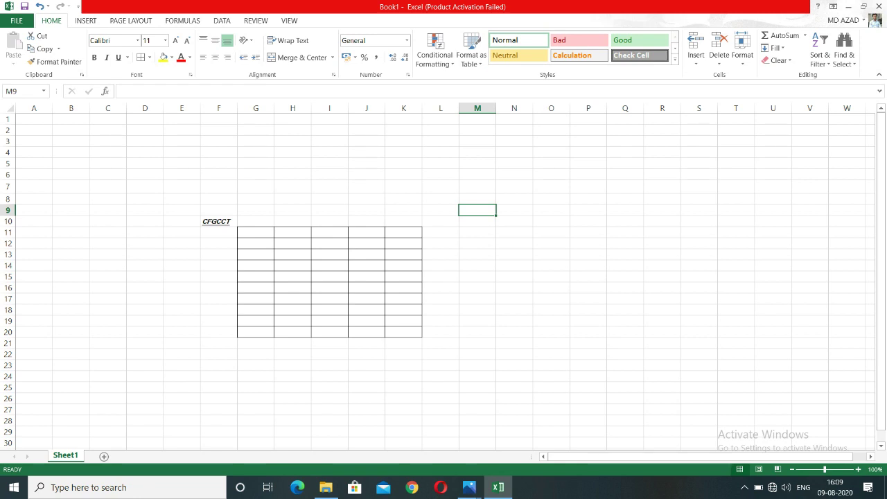
Step: Apply a Thick Box Border around the range M12:R22
{"action": "left_click_drag", "start_coordinate": [476, 243], "coordinate": [662, 354]}
{"action": "left_click", "coordinate": [150, 57]}
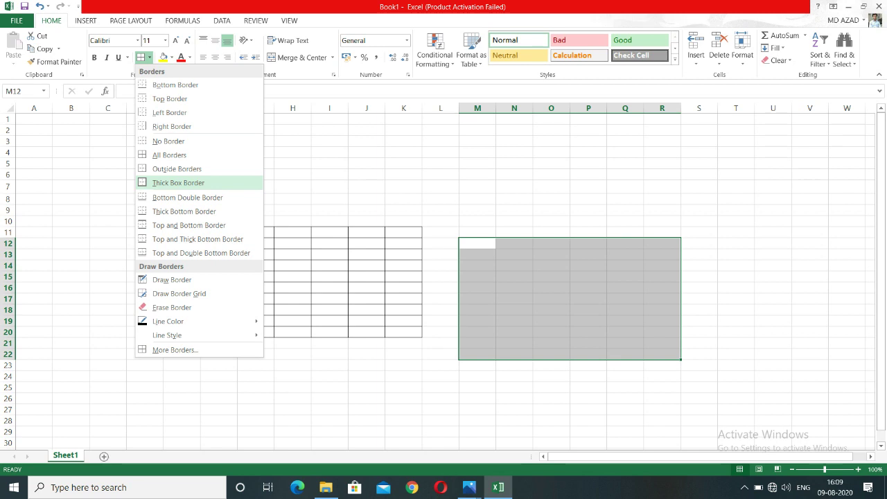
{"action": "left_click", "coordinate": [178, 182]}
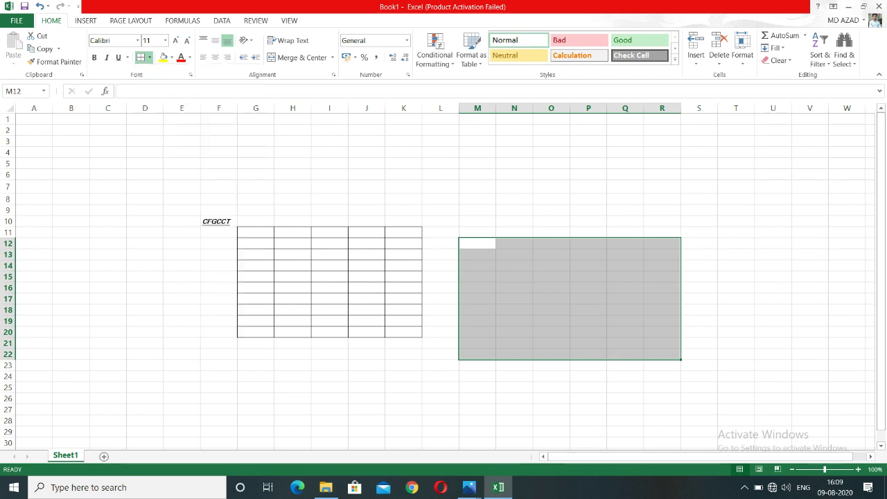
{"action": "left_click", "coordinate": [477, 210]}
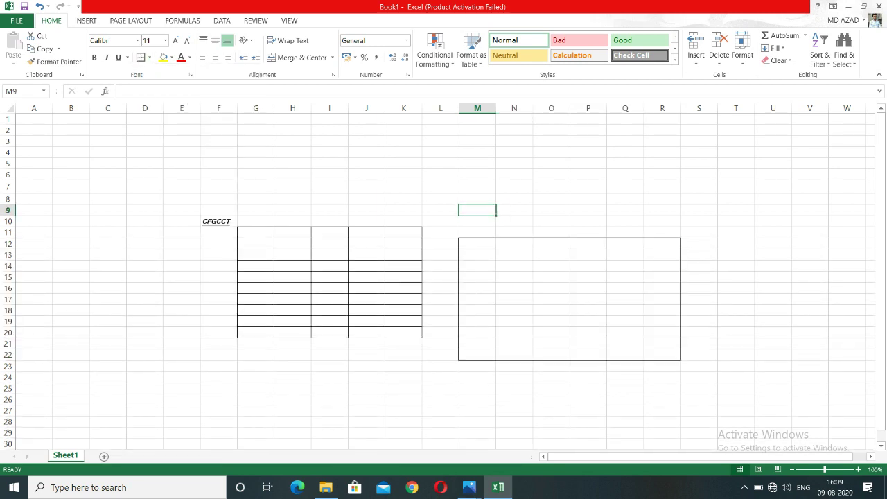
Step: Apply Outside Borders to the range N6:Q9
{"action": "left_click_drag", "start_coordinate": [514, 174], "coordinate": [625, 209]}
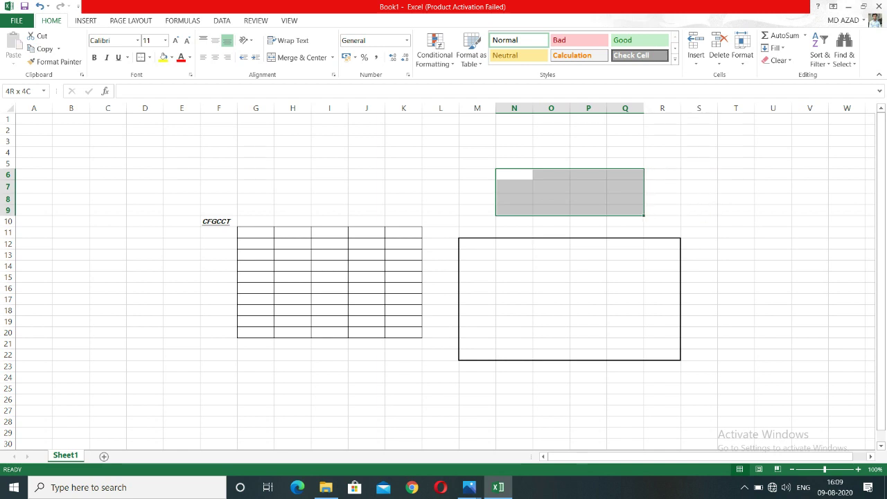
{"action": "left_click", "coordinate": [149, 58]}
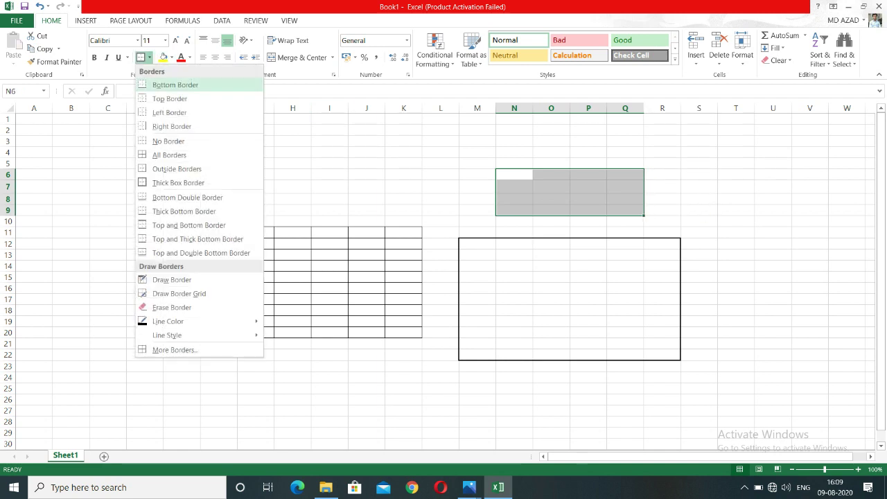
{"action": "left_click", "coordinate": [177, 169]}
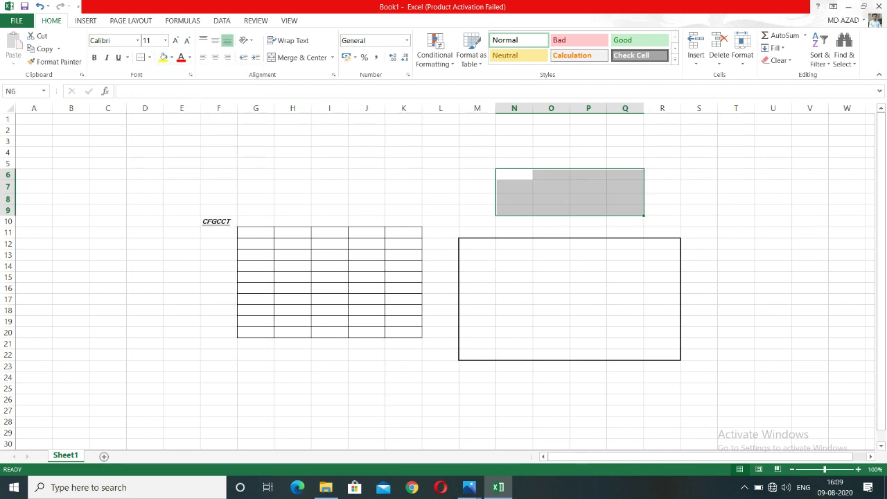
{"action": "left_click", "coordinate": [735, 221]}
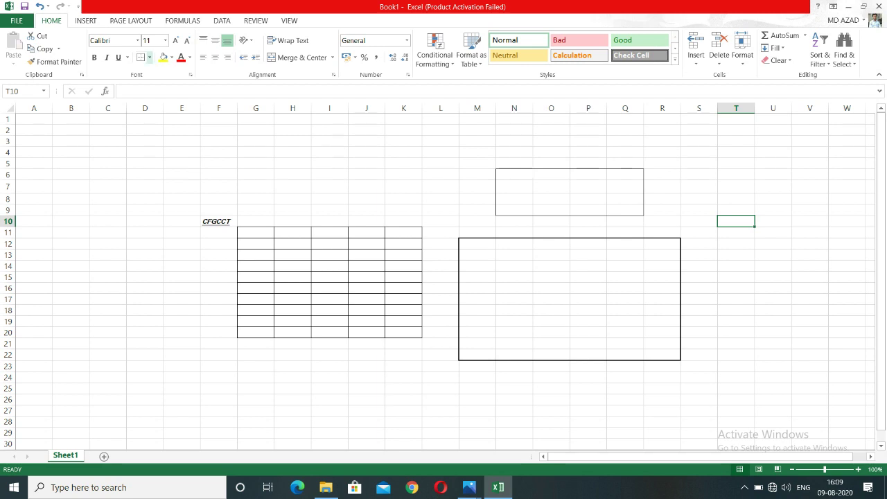
Step: Fill the CFGCCT cell F10 with a dark blue theme colour
{"action": "left_click", "coordinate": [145, 210]}
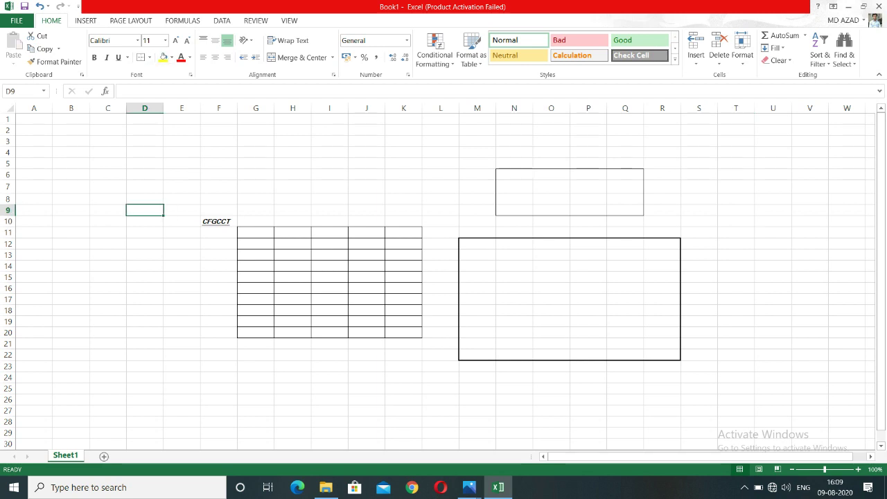
{"action": "left_click", "coordinate": [219, 221]}
{"action": "left_click", "coordinate": [172, 58]}
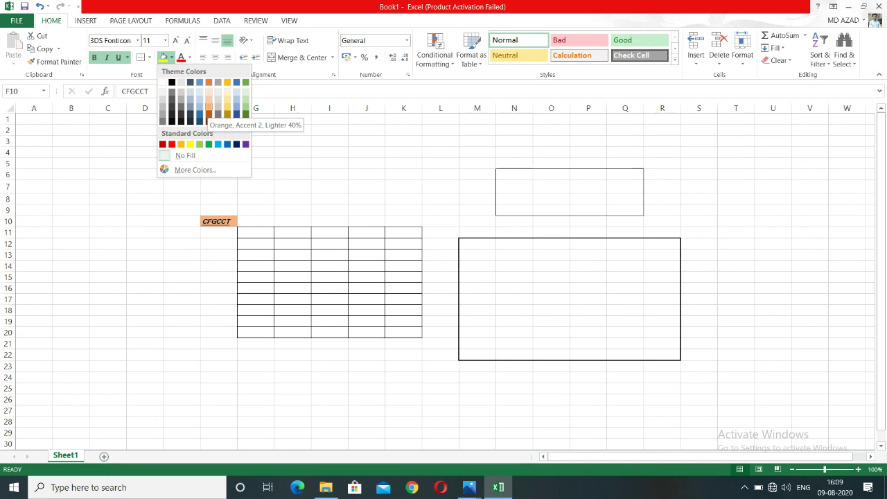
{"action": "left_click", "coordinate": [200, 113]}
{"action": "left_click", "coordinate": [256, 174]}
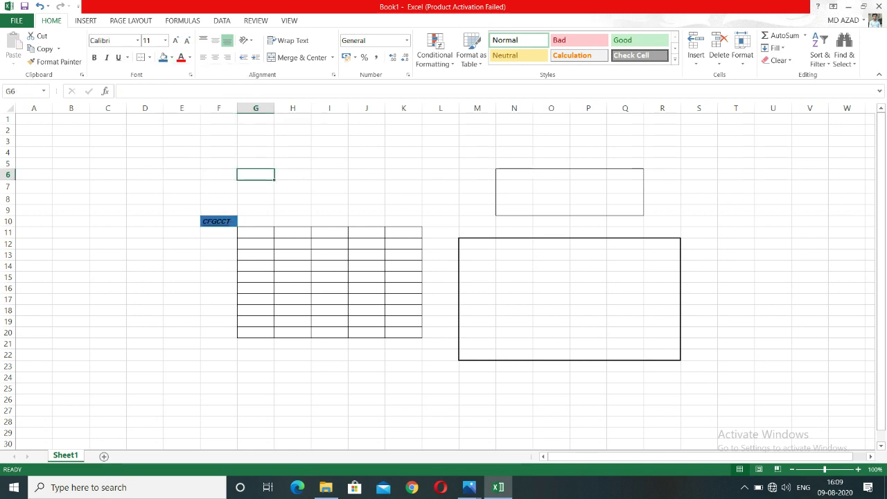
Step: Move the blue CFGCCT cell from F10 to H7
{"action": "left_click", "coordinate": [219, 221]}
{"action": "left_click_drag", "start_coordinate": [216, 216], "coordinate": [289, 185]}
{"action": "left_click", "coordinate": [256, 210]}
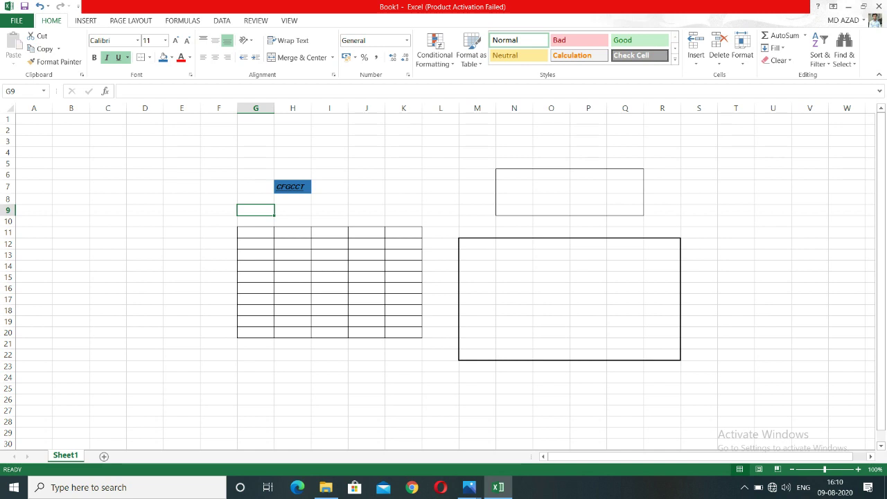
Step: Set the font colour of the CFGCCT text in H7 to red
{"action": "left_click", "coordinate": [293, 186]}
{"action": "left_click", "coordinate": [181, 57]}
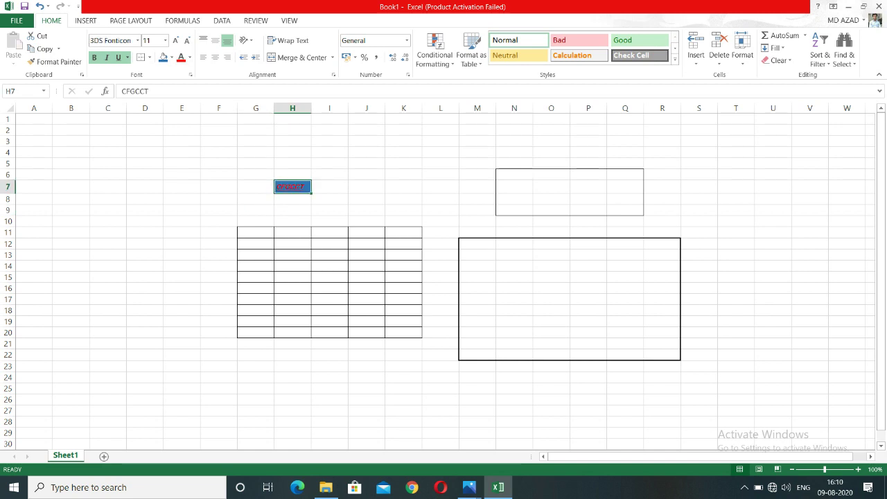
{"action": "left_click", "coordinate": [366, 174]}
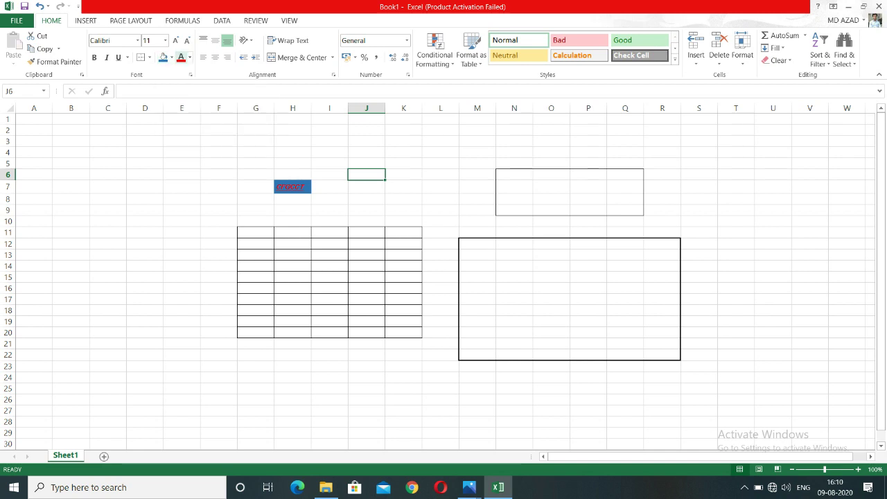
Step: Increase the font size of the CFGCCT text in H7 one step to 12
{"action": "left_click", "coordinate": [186, 41]}
{"action": "left_click", "coordinate": [181, 164]}
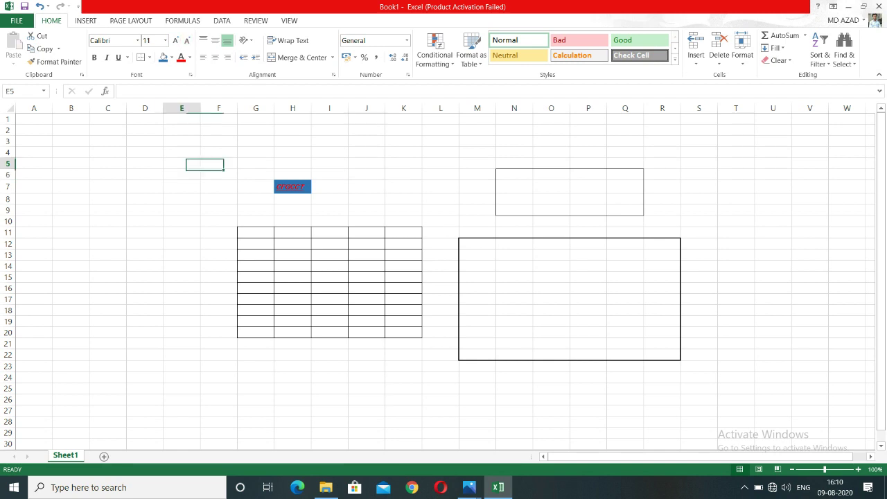
{"action": "left_click", "coordinate": [293, 187]}
{"action": "left_click", "coordinate": [176, 40]}
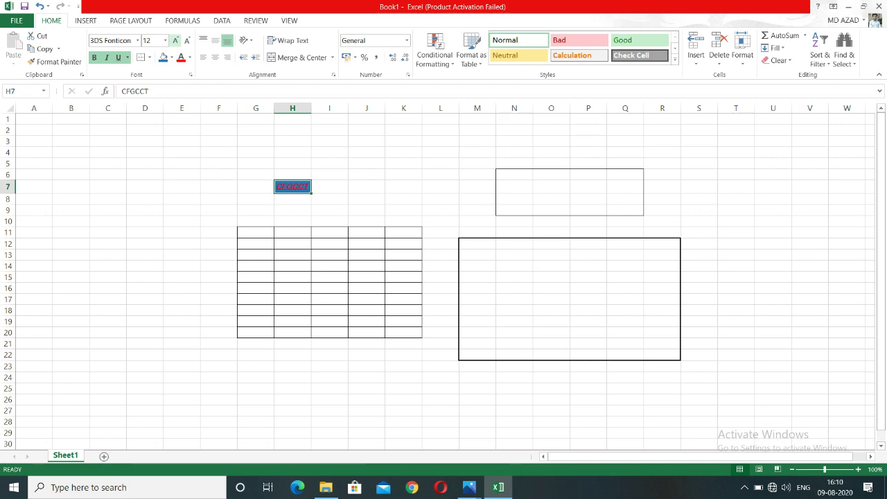